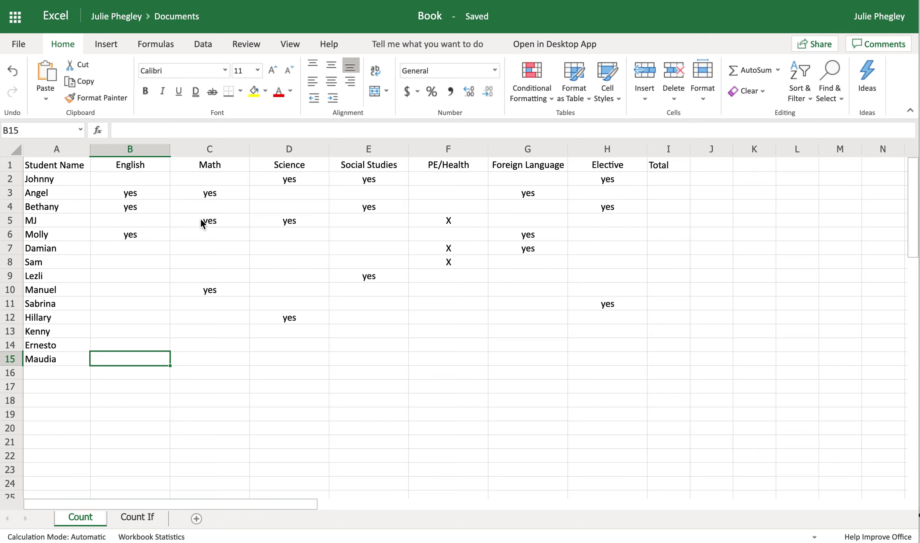
left_click_drag(144, 244, 146, 347)
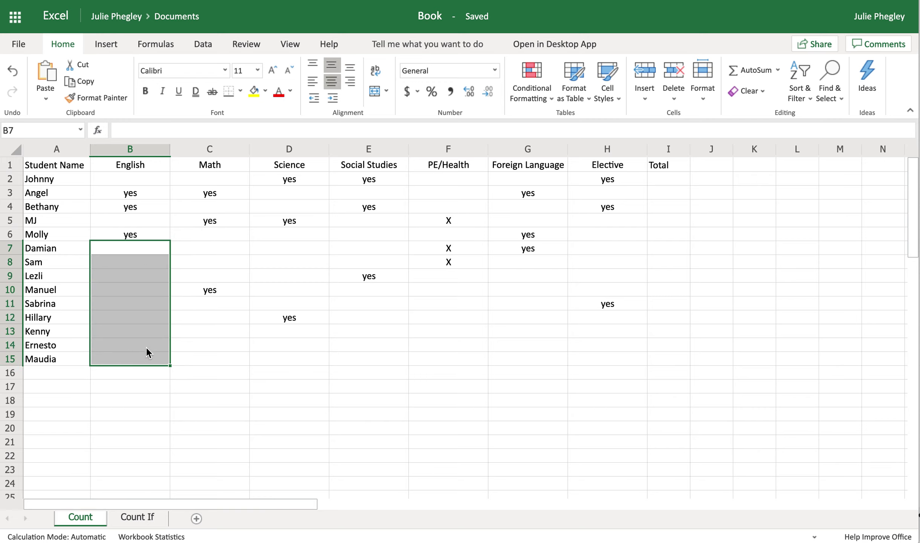
left_click(152, 195)
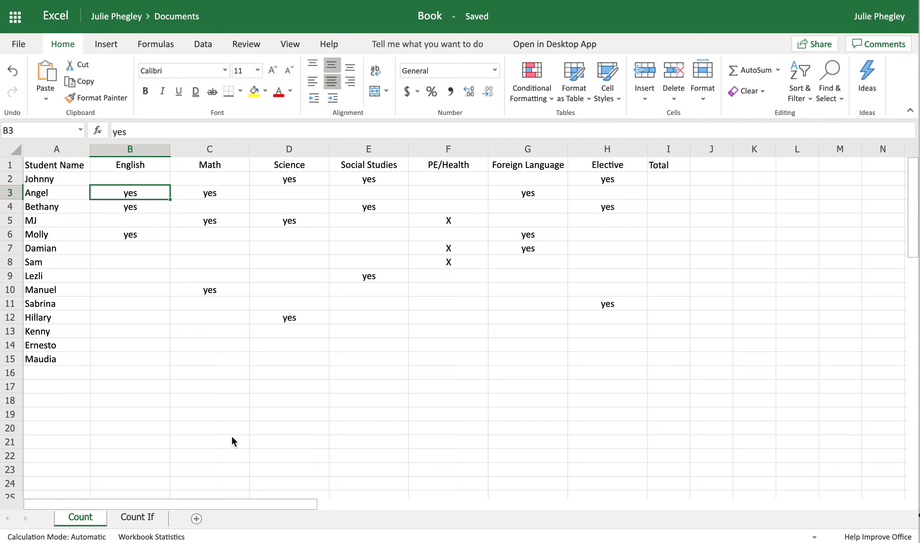
Replace the Science entries in D2, D12 and D5 with 1, 2 and 3 respectively.
left_click(296, 182)
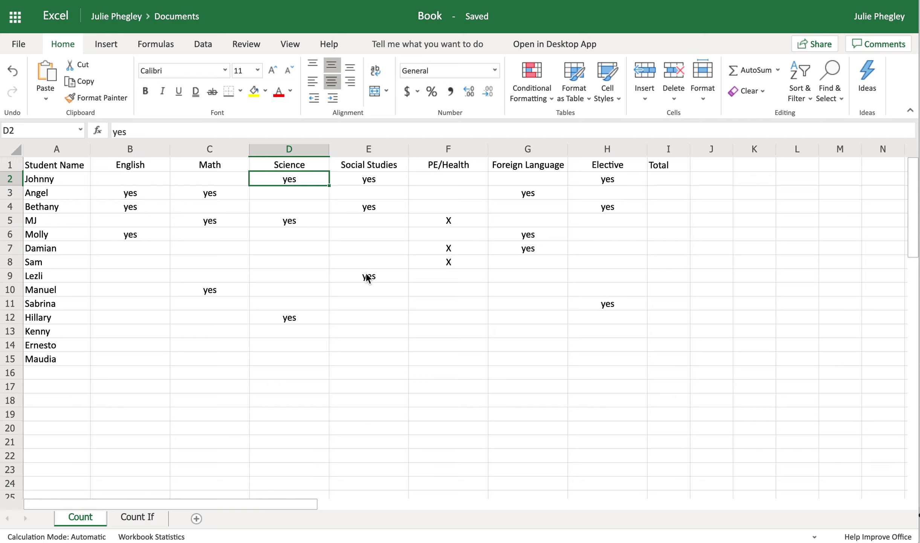
type("1")
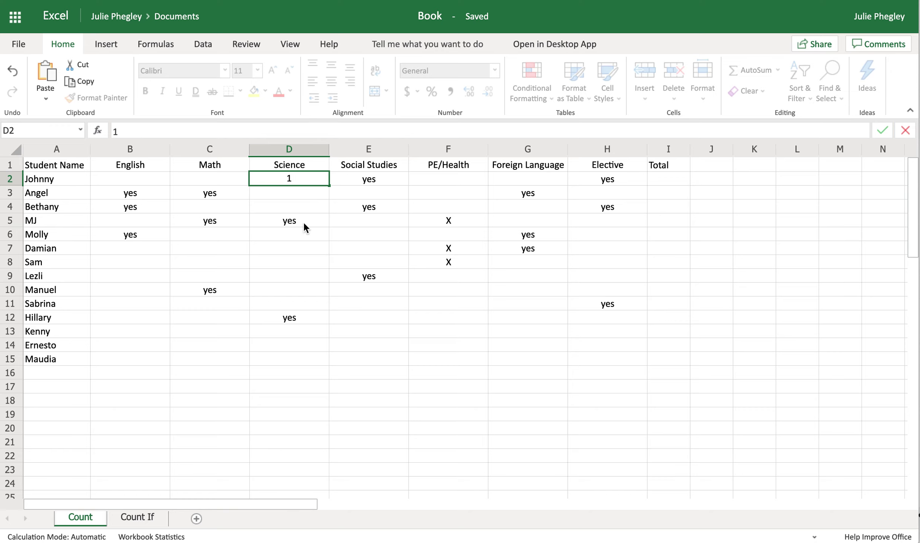
left_click(306, 323)
type("2")
left_click(299, 222)
type("3")
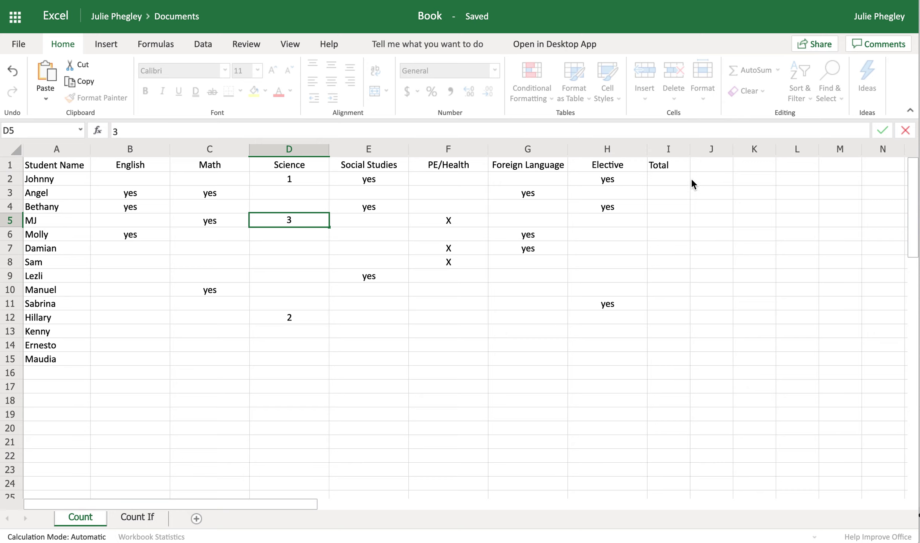
Enter =COUNTA(B2:H2) in I2 under Total and fill the formula down through I15.
left_click(671, 181)
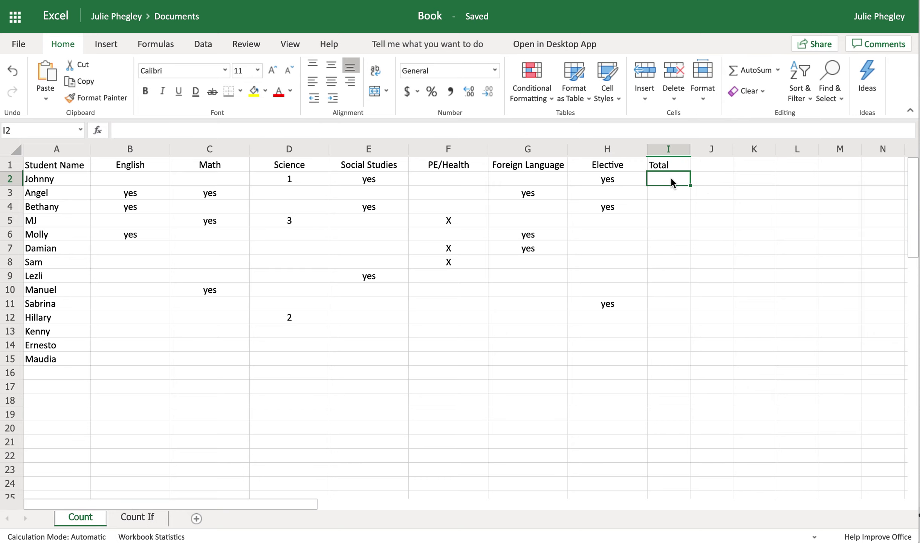
type("=")
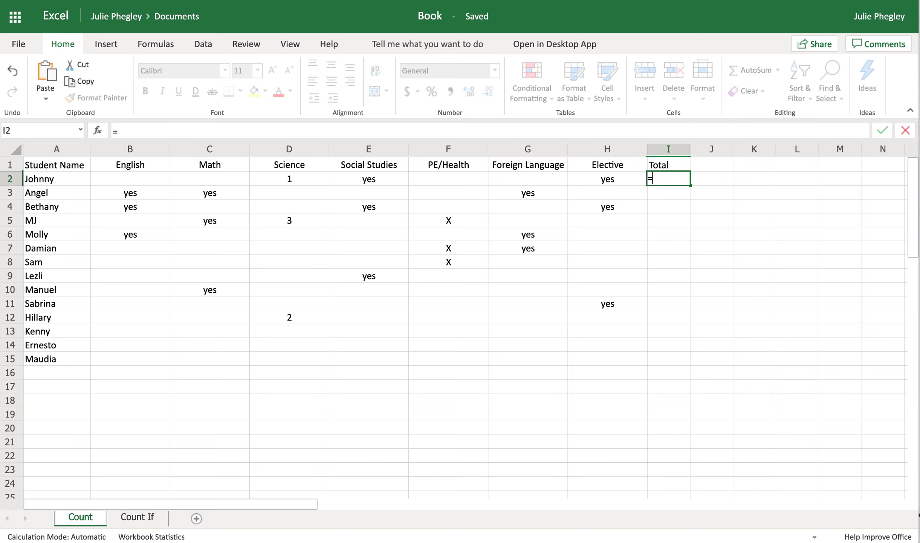
type("count")
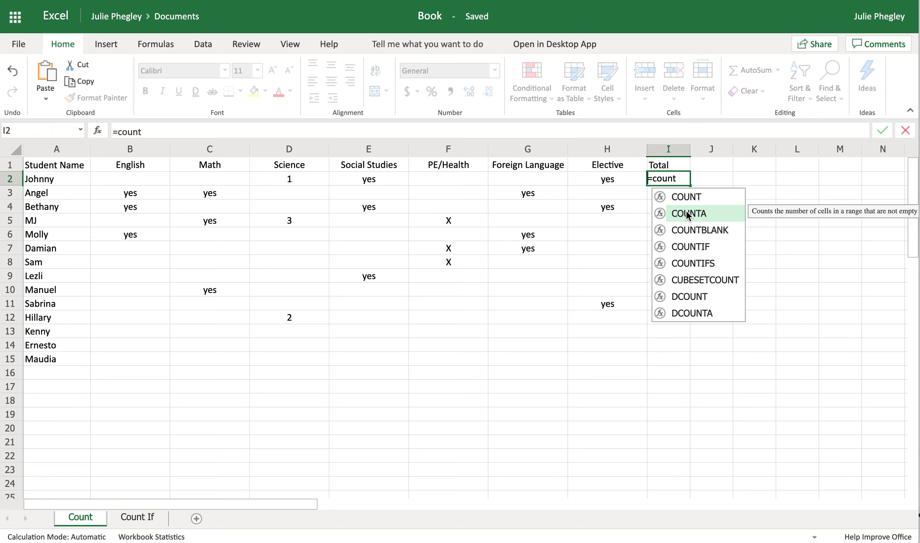
left_click(687, 214)
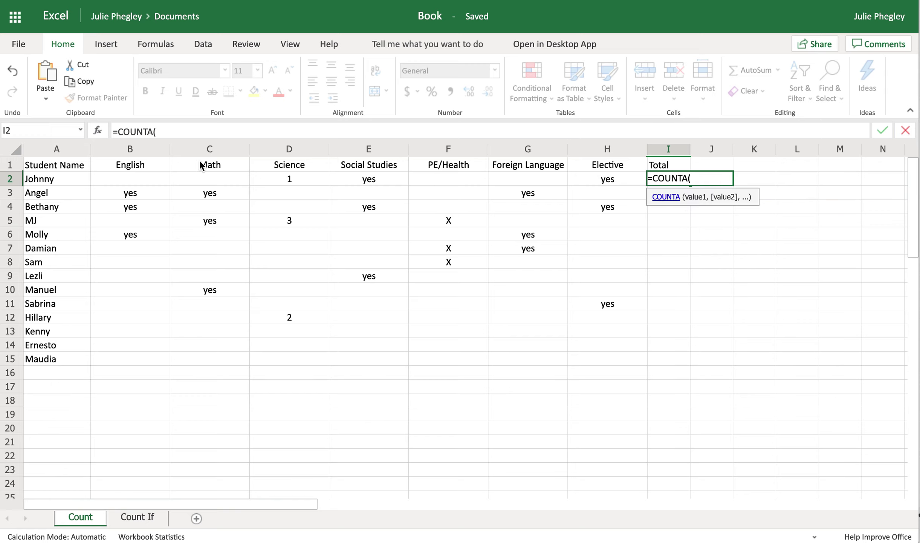
left_click(130, 179)
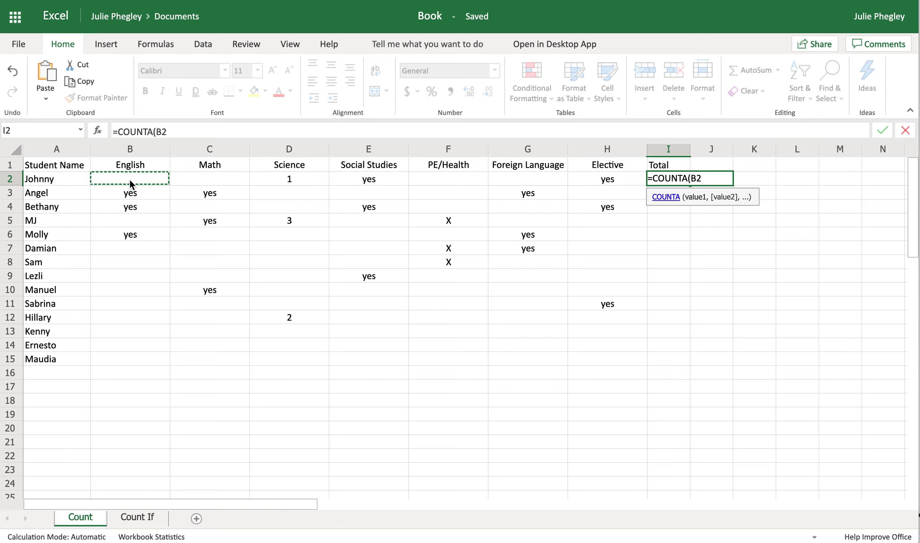
left_click(620, 175, "shift")
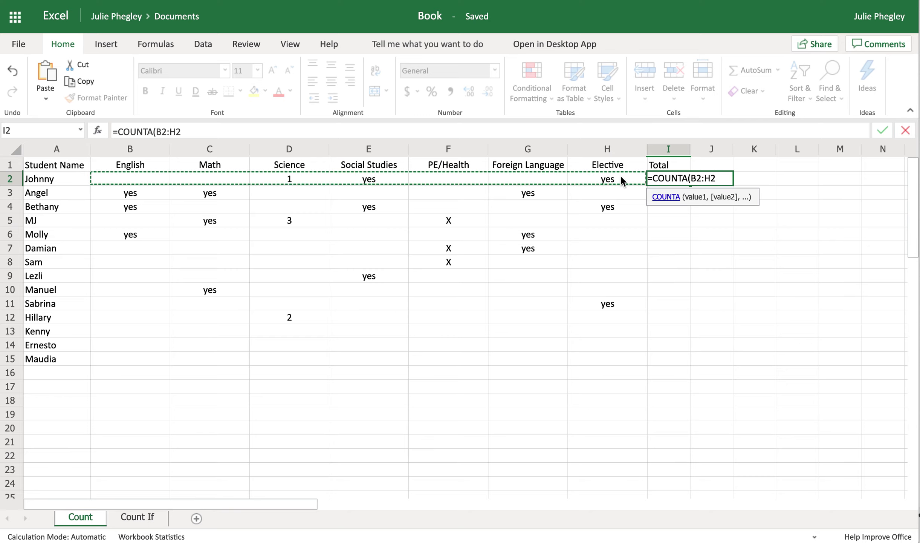
type(")")
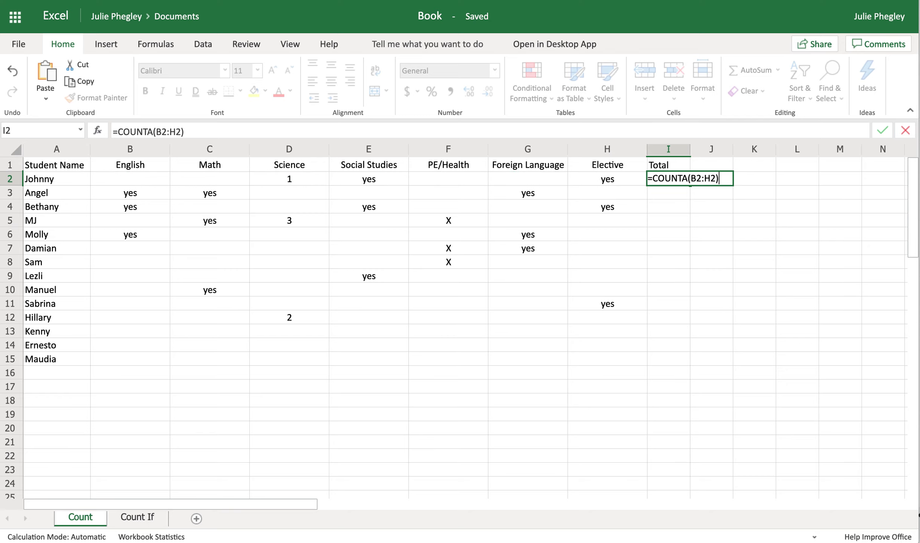
key("Return")
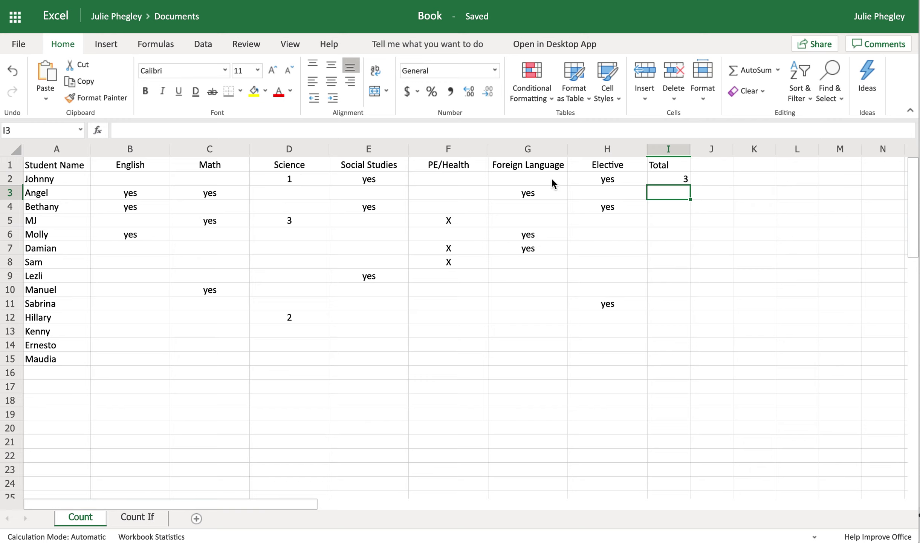
left_click(684, 179)
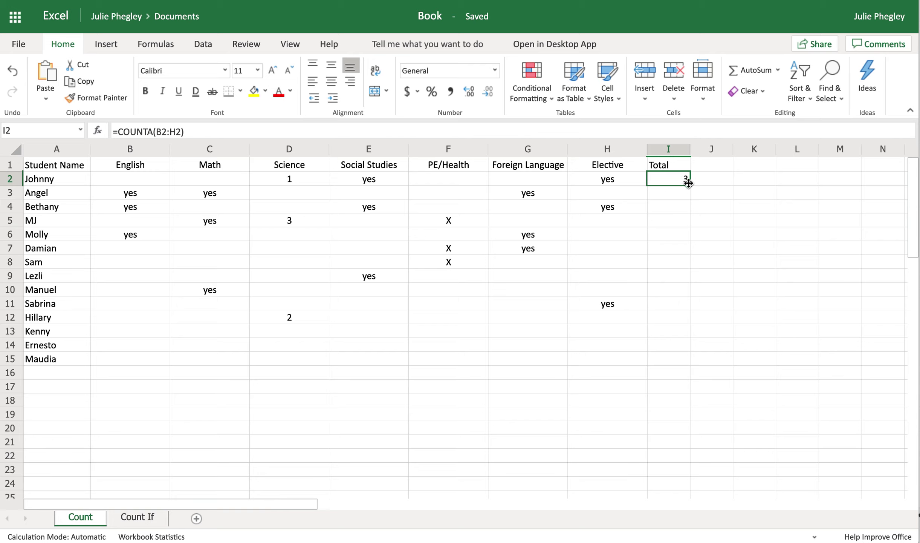
left_click_drag(689, 185, 681, 361)
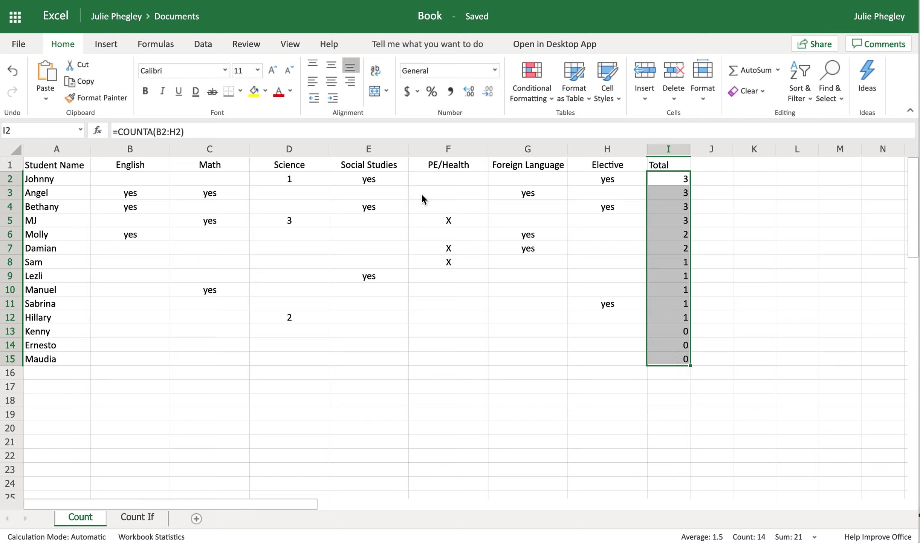
Clear the Social Studies entry in E2.
left_click(377, 207)
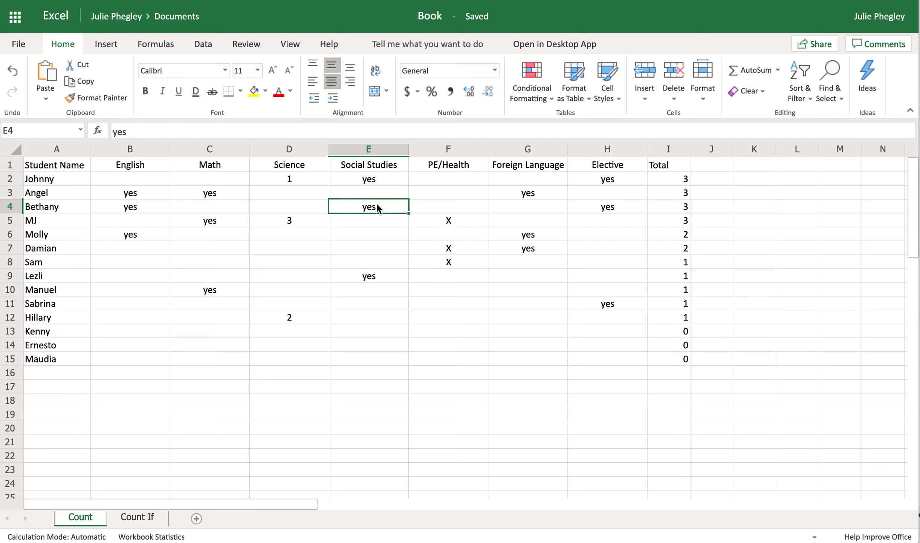
key("Up")
key("Up")
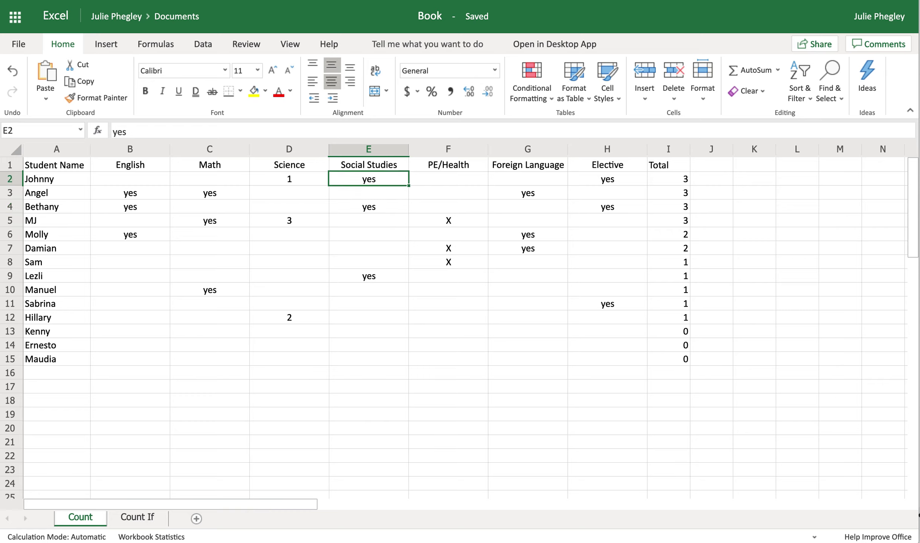
key("Delete")
Enter yes as the Social Studies entry in E14.
key("Down")
key("Down")
key("Down")
key("Down")
key("Down")
key("Down")
key("Down")
key("Down")
key("Down")
key("Down")
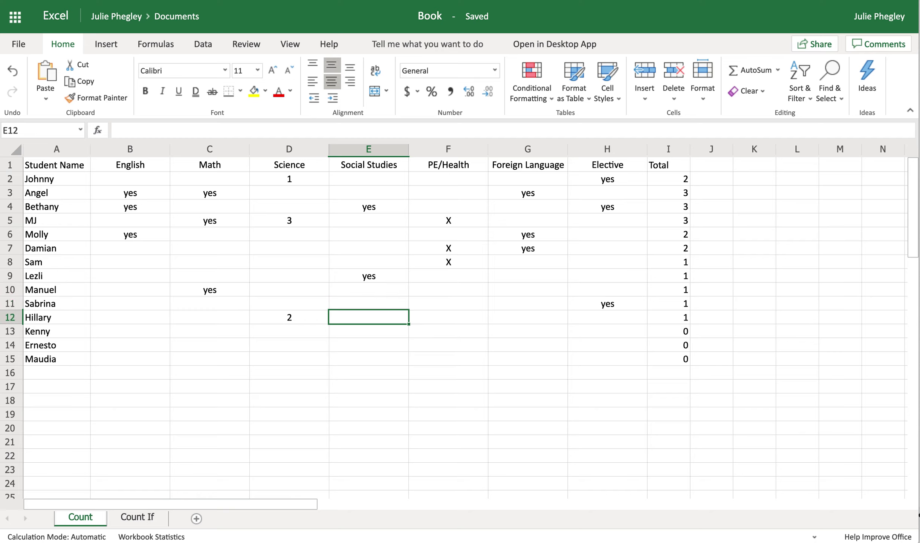
key("Down")
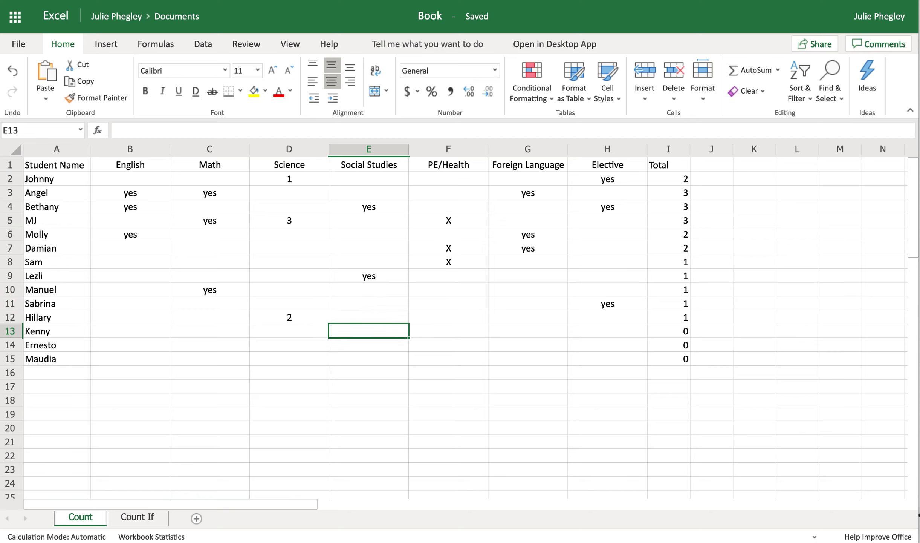
key("Down")
type("yes")
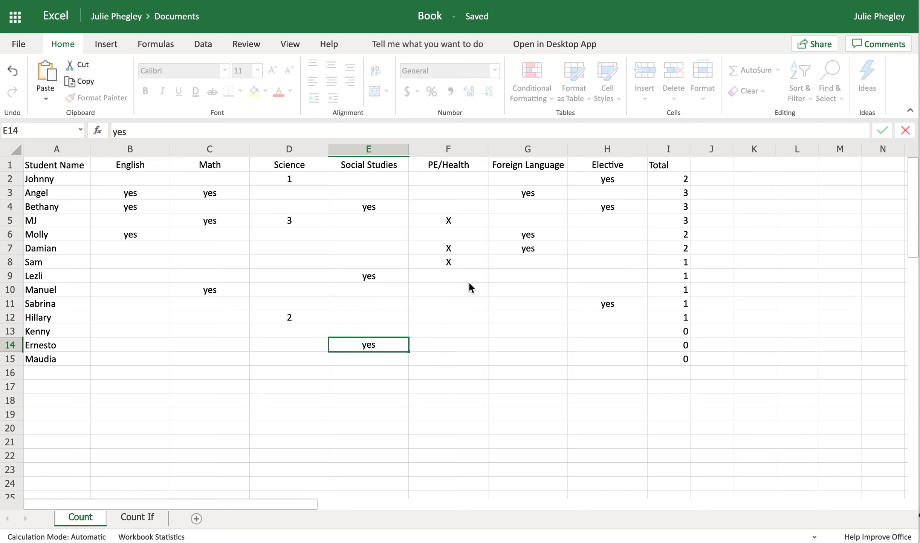
left_click(449, 307)
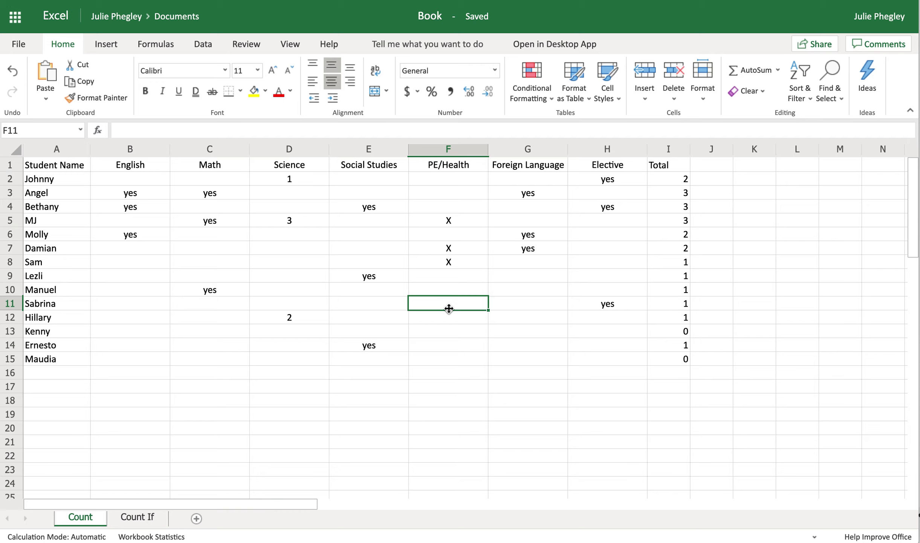
left_click(440, 179)
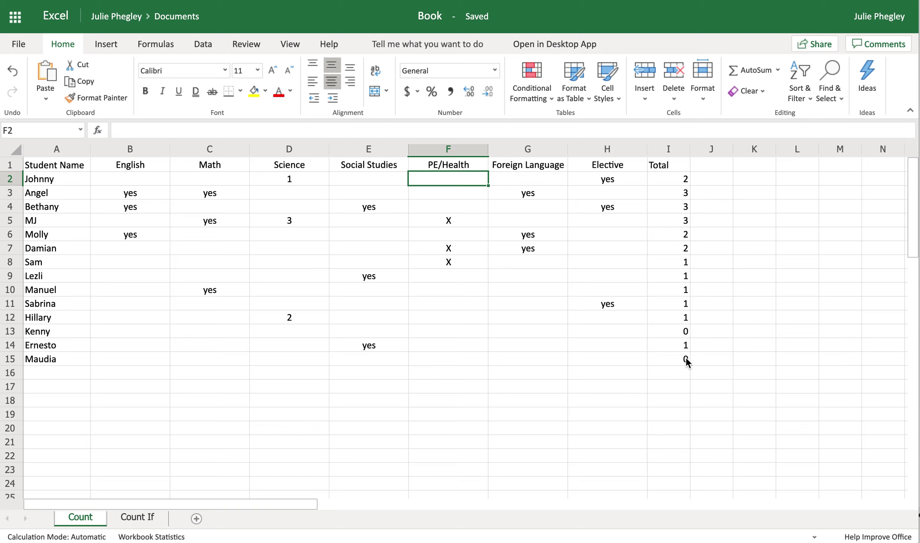
left_click(654, 289)
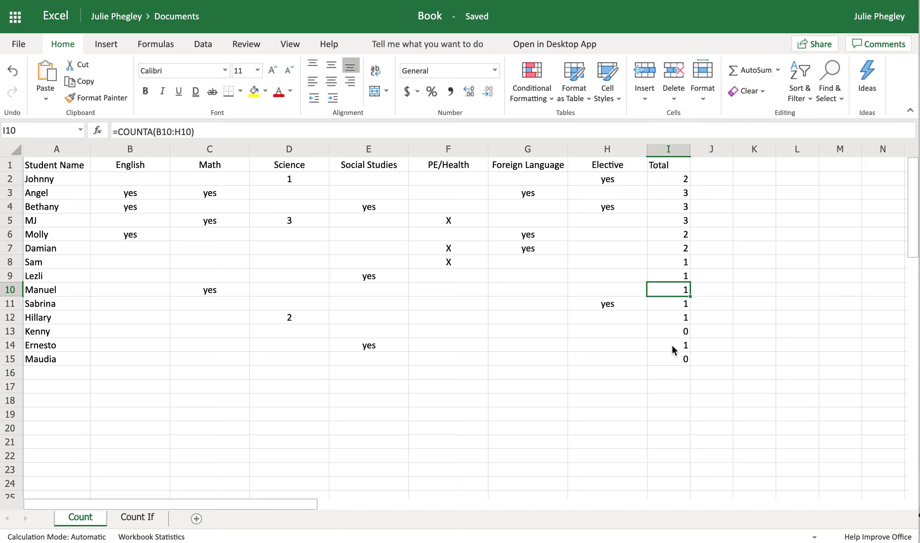
Sort the student rows A2:I15 in descending order by the Total column.
left_click_drag(679, 359, 82, 185)
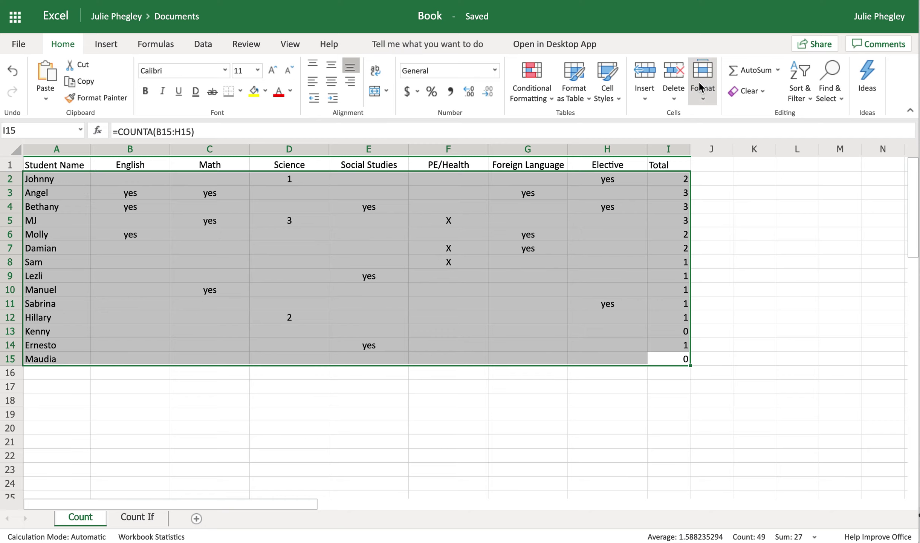
left_click(809, 97)
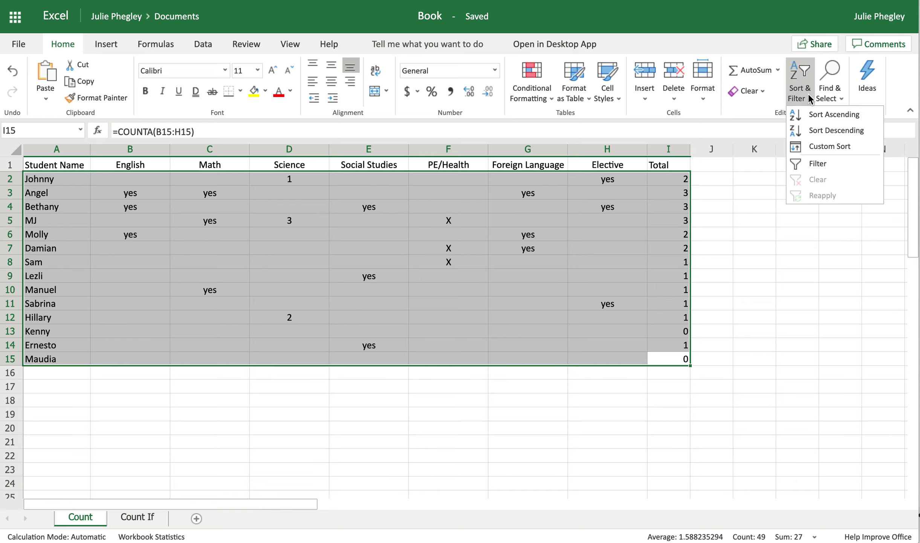
left_click(828, 128)
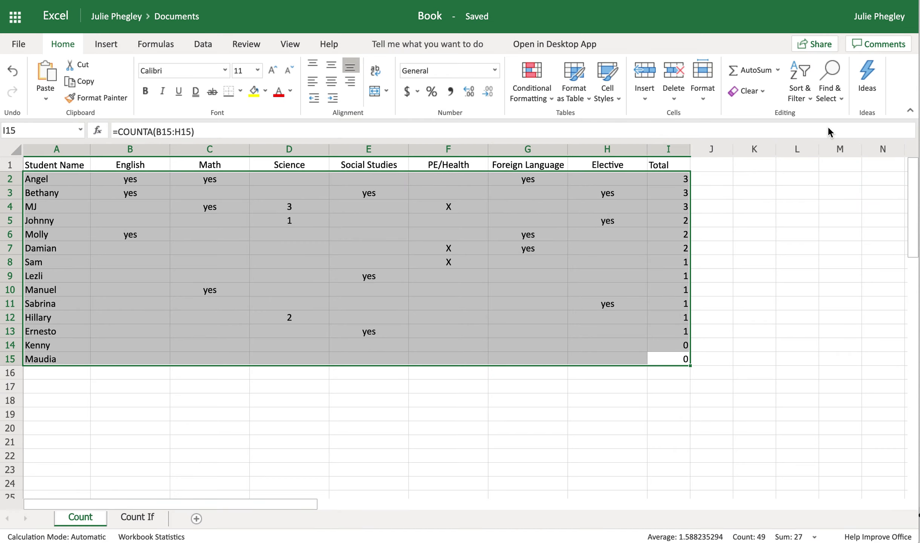
left_click(673, 183)
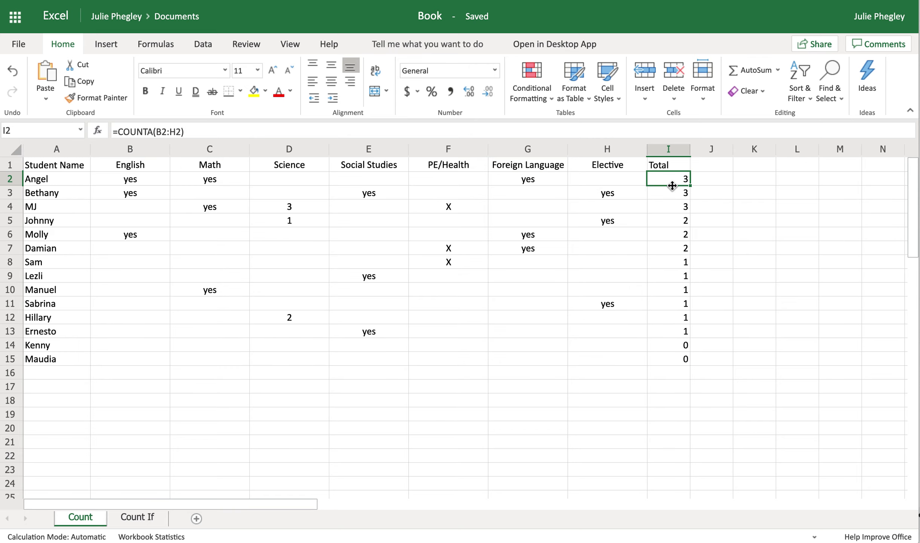
key("Down")
key("Down")
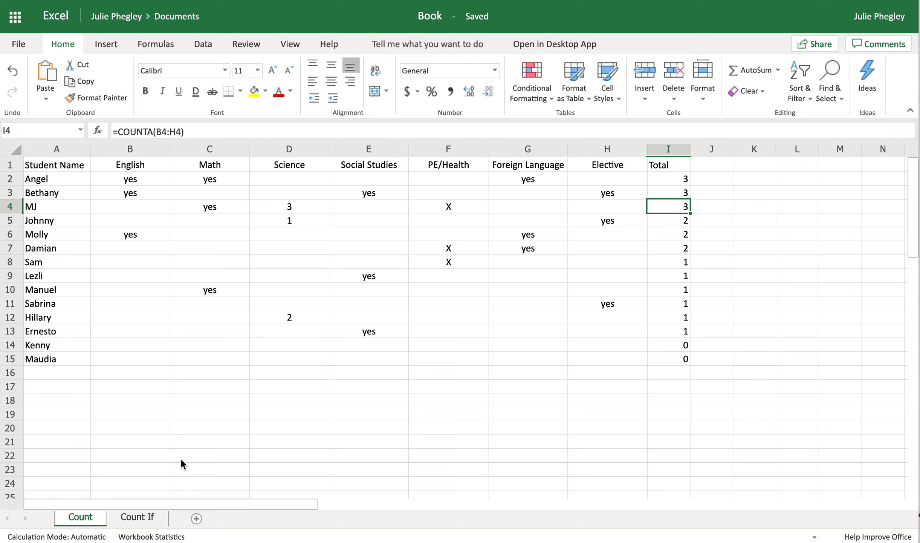
Switch to the Count If worksheet.
left_click(134, 516)
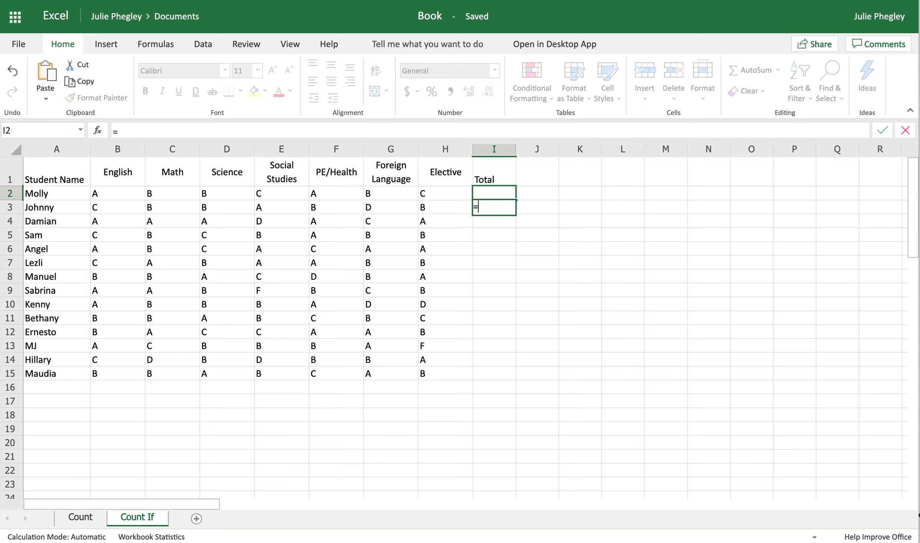
left_click(544, 286)
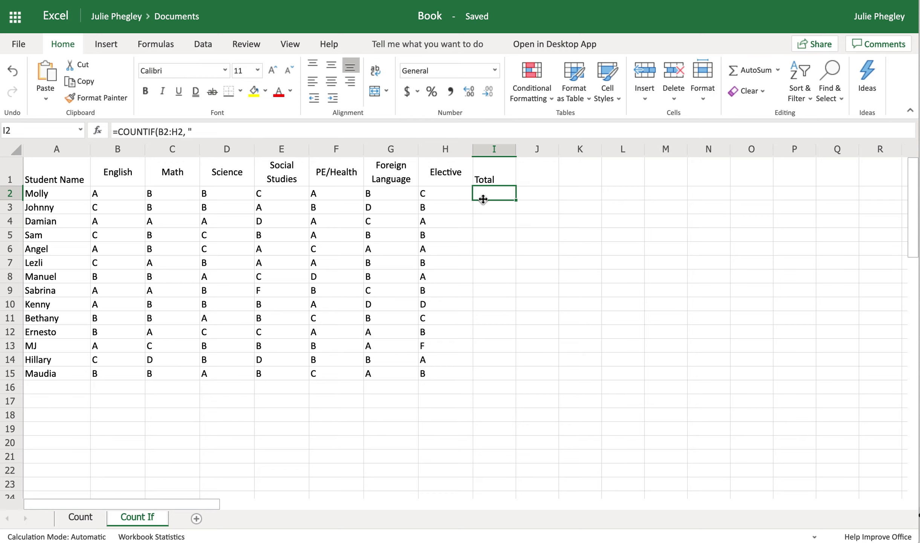
left_click(490, 213)
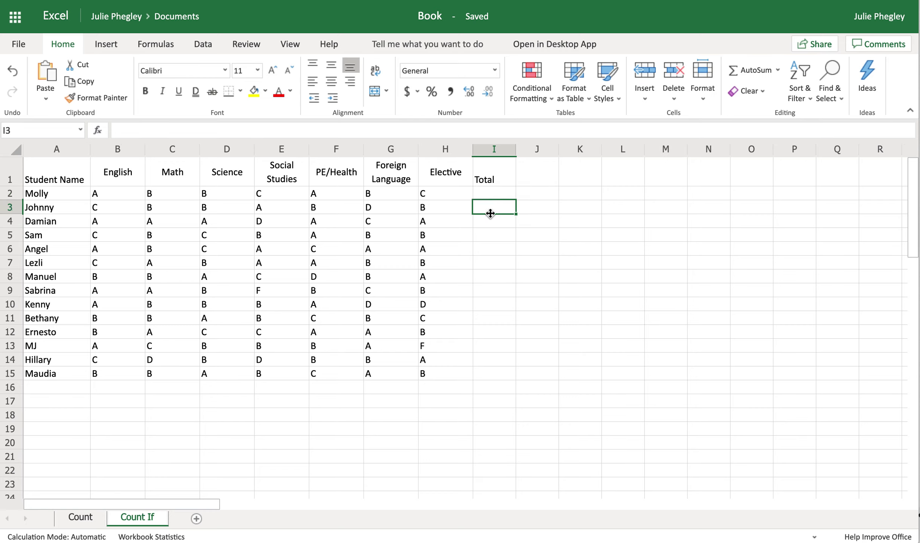
left_click(488, 193)
type("=")
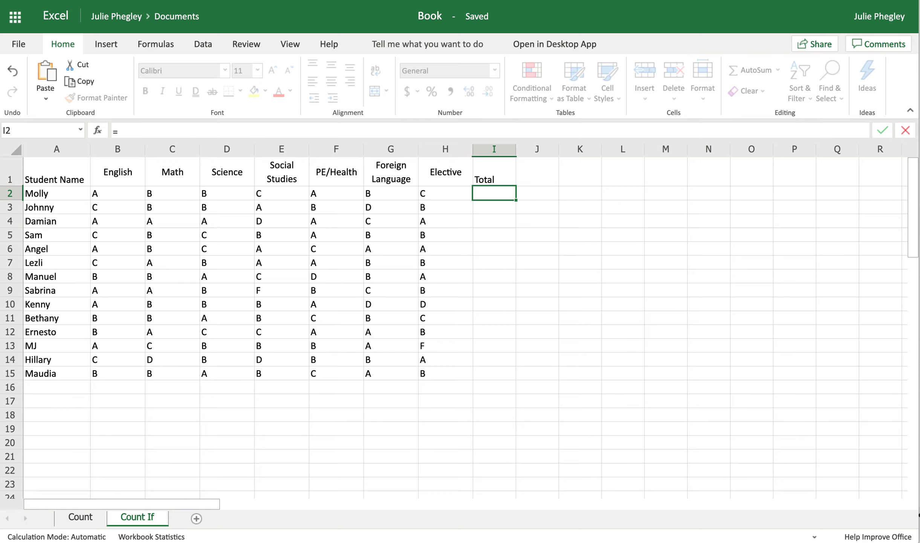
key("Escape")
left_click(503, 237)
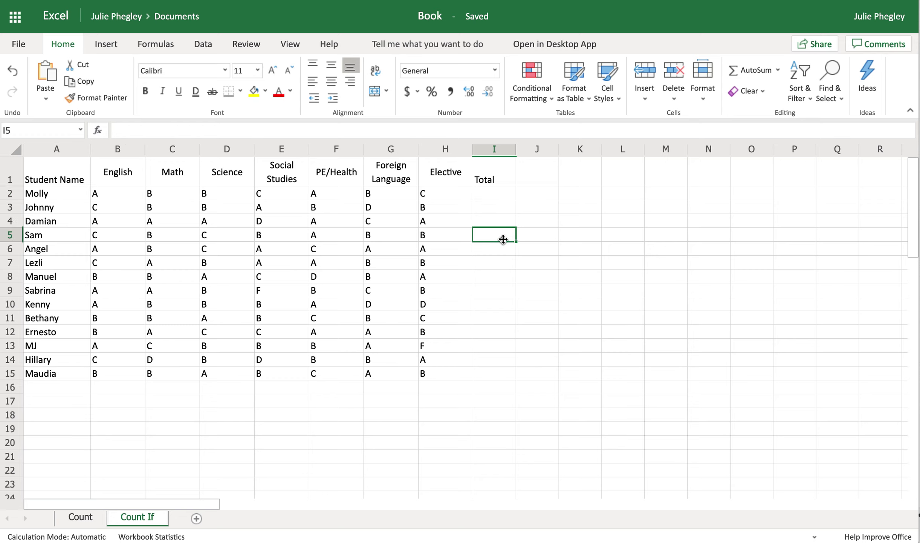
type("=")
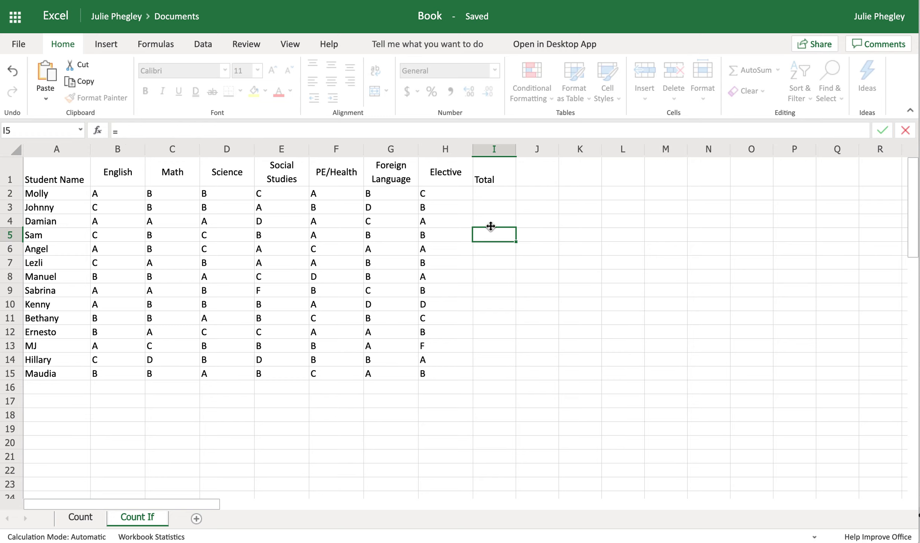
key("Escape")
left_click_drag(55, 172, 504, 373)
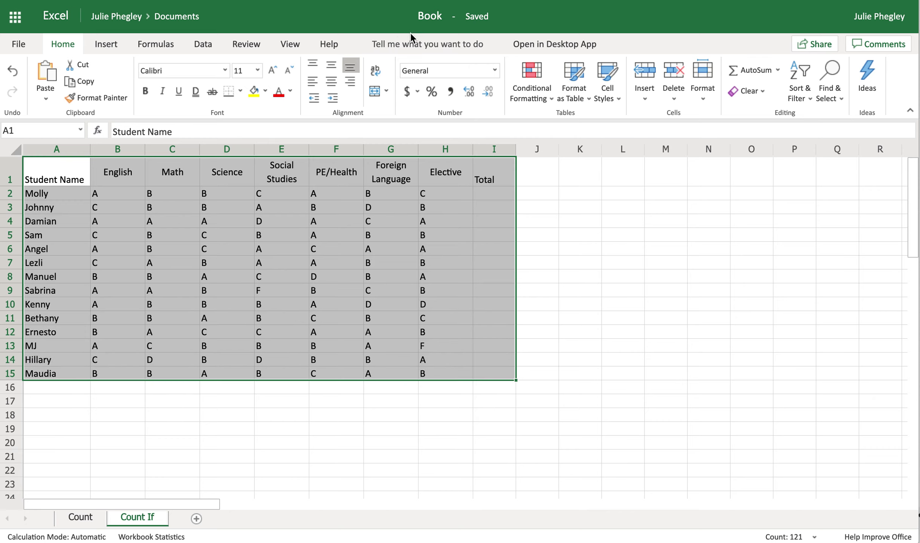
left_click(290, 44)
left_click(276, 75)
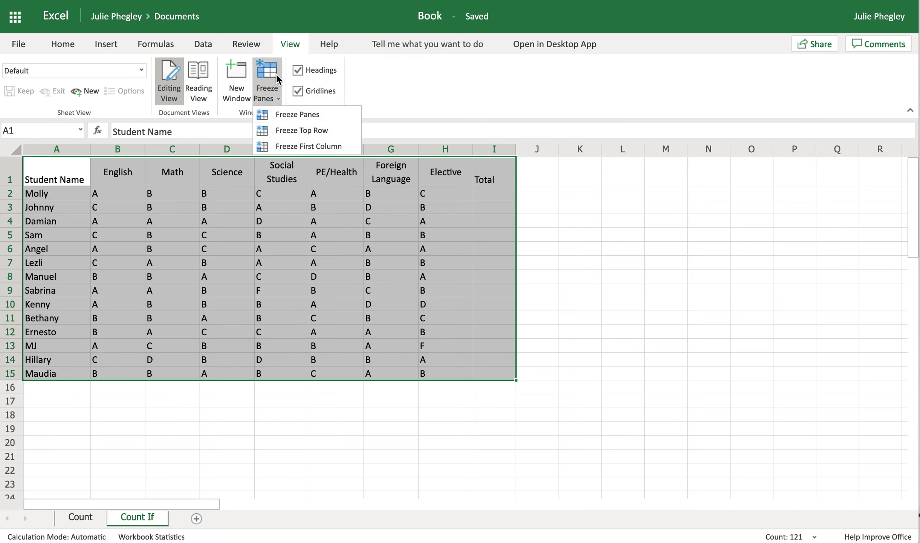
left_click(273, 75)
left_click(71, 44)
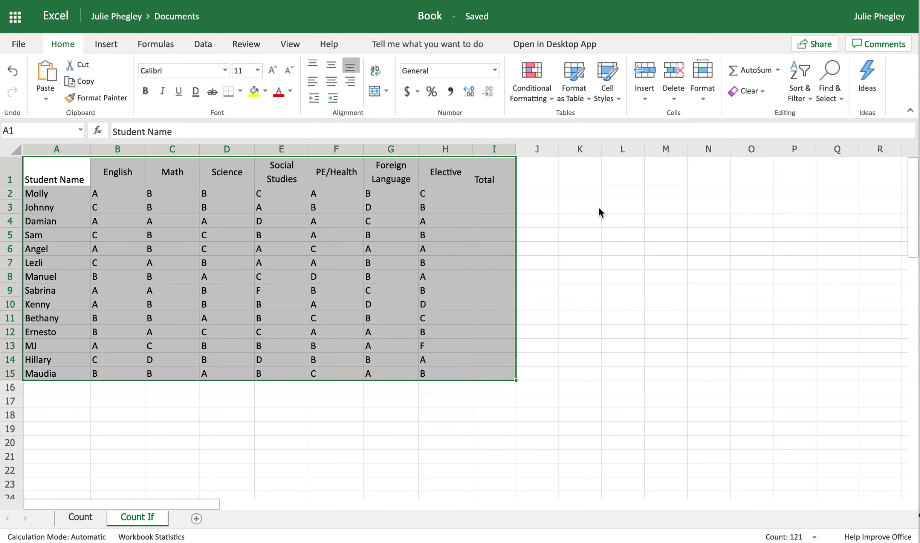
Try to build a COUNTIF formula in I2 with the first student's grades in row 2 as its range.
left_click(544, 193)
left_click(503, 194)
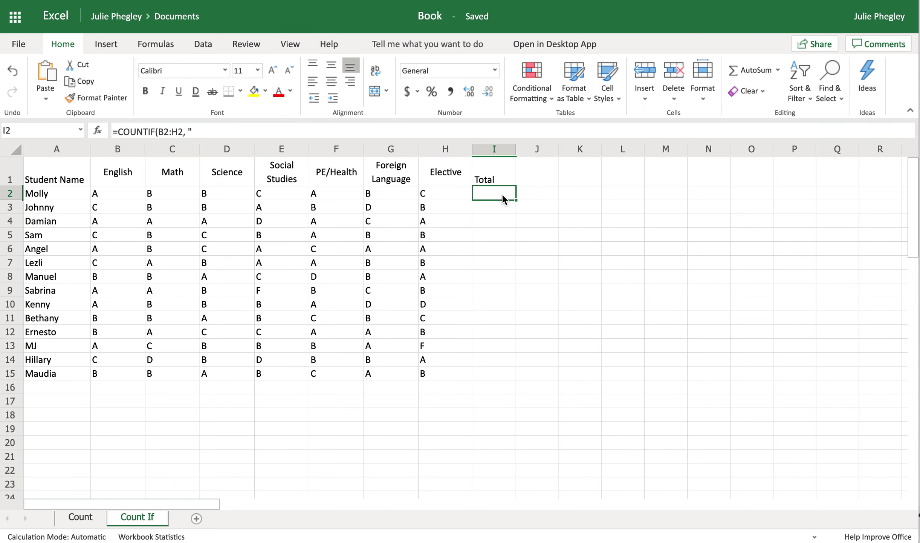
type("=")
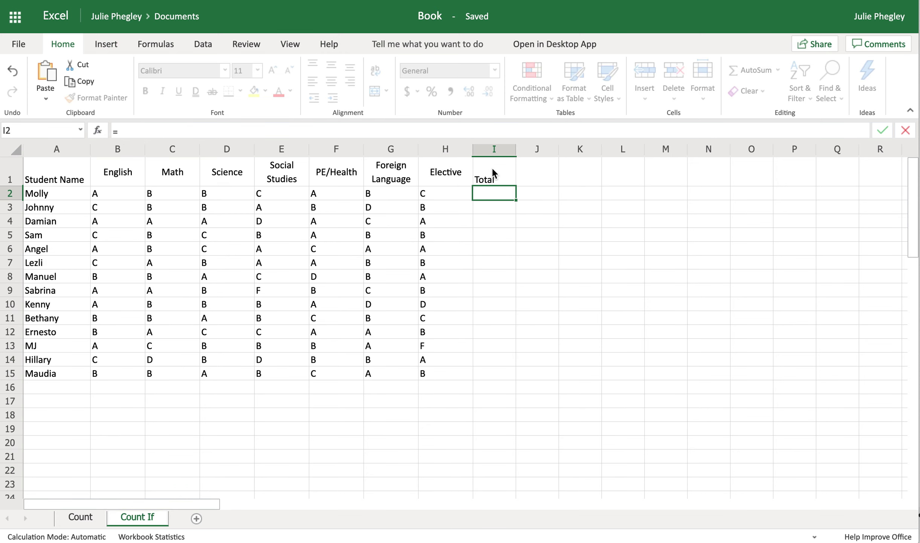
type("count")
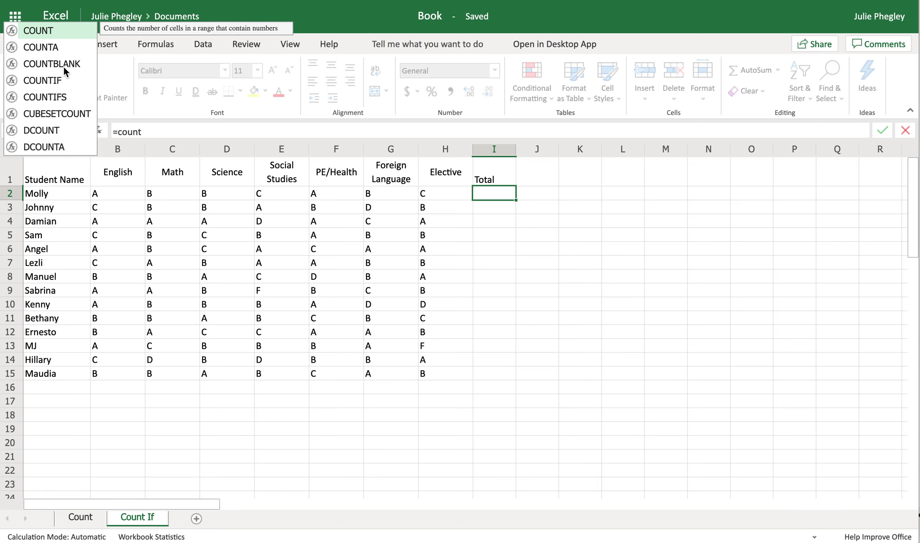
left_click(71, 80)
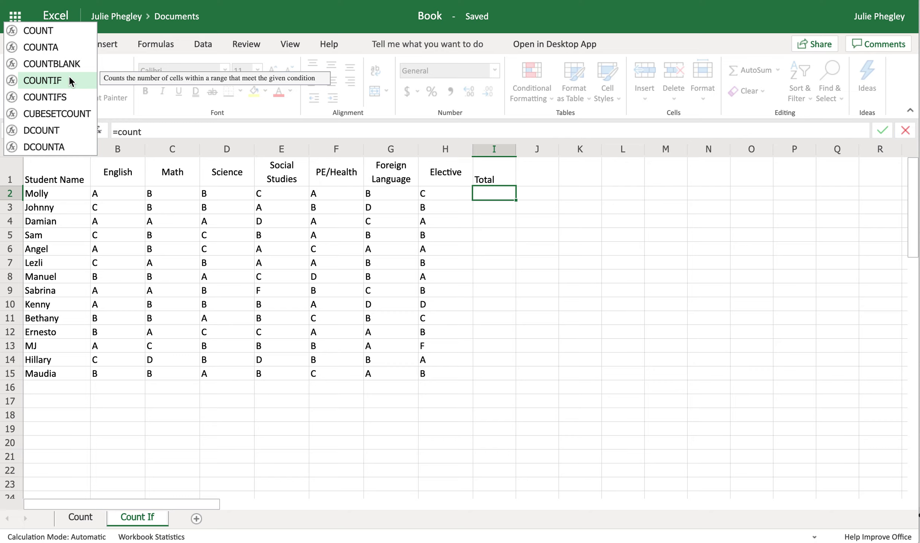
left_click(71, 81)
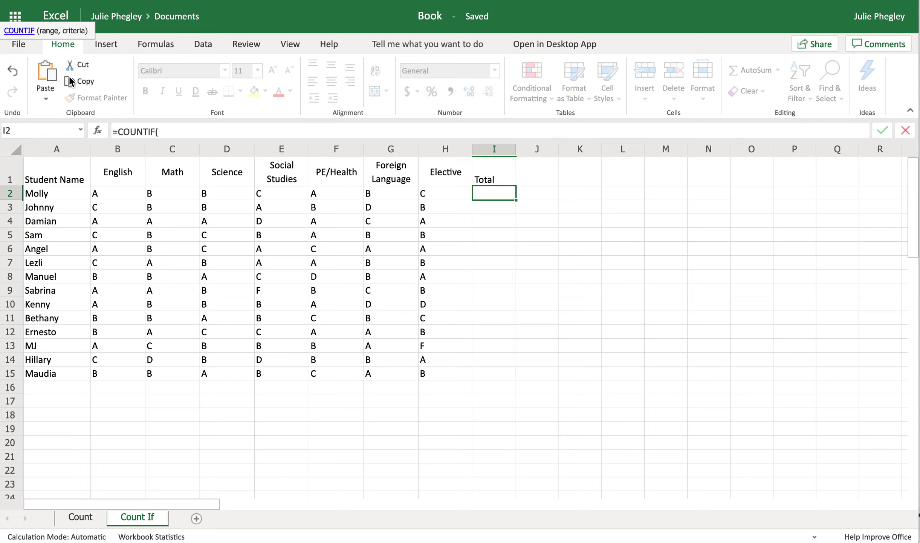
left_click(211, 130)
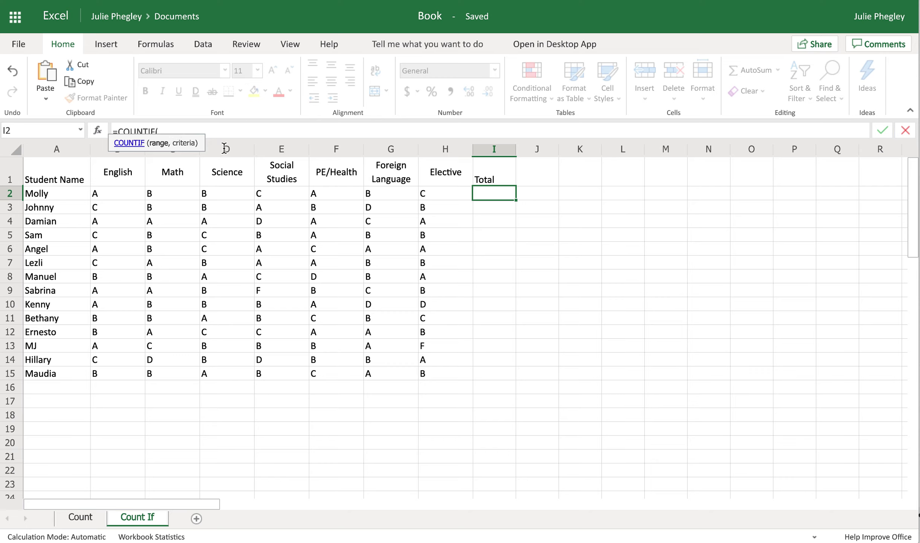
left_click(115, 193)
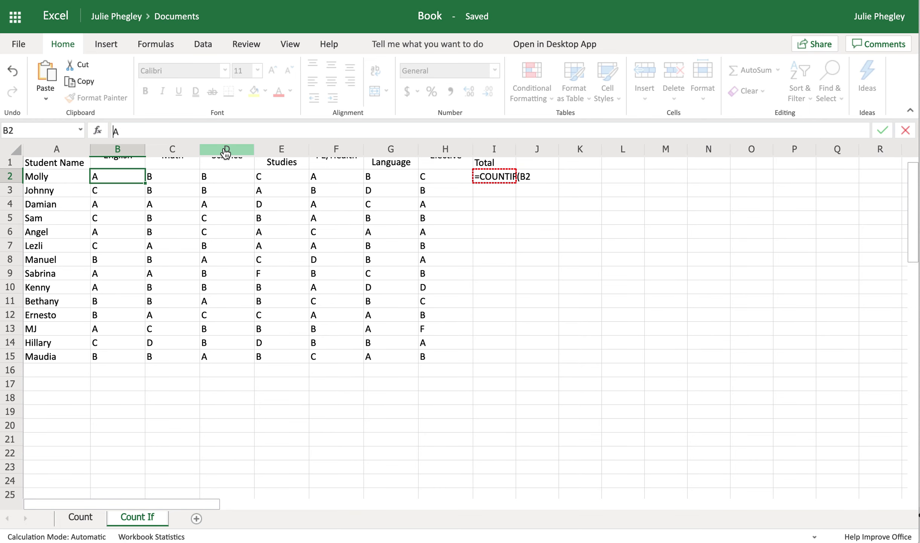
left_click(489, 195)
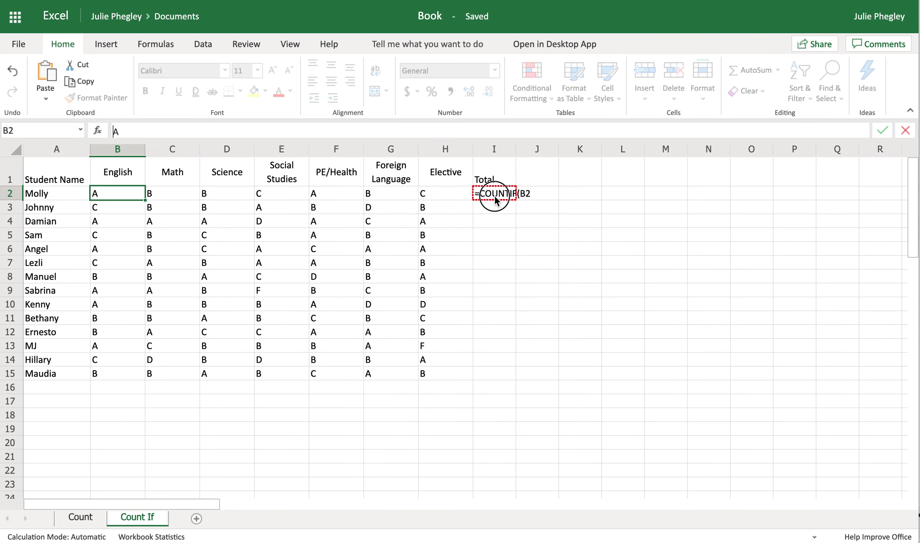
left_click(164, 131)
left_click(173, 130)
key("BackSpace")
key("BackSpace")
left_click(112, 189)
key("ctrl+shift+Right")
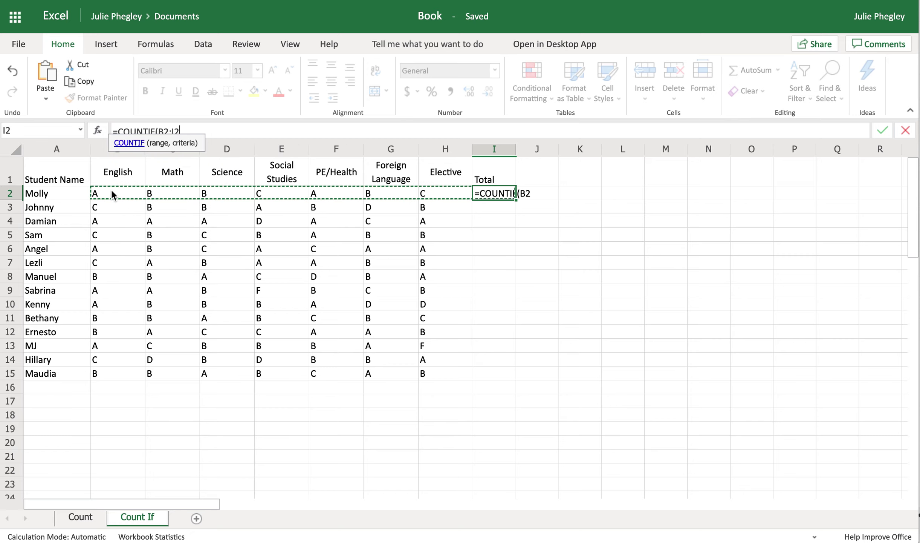
type(",")
left_click(438, 189)
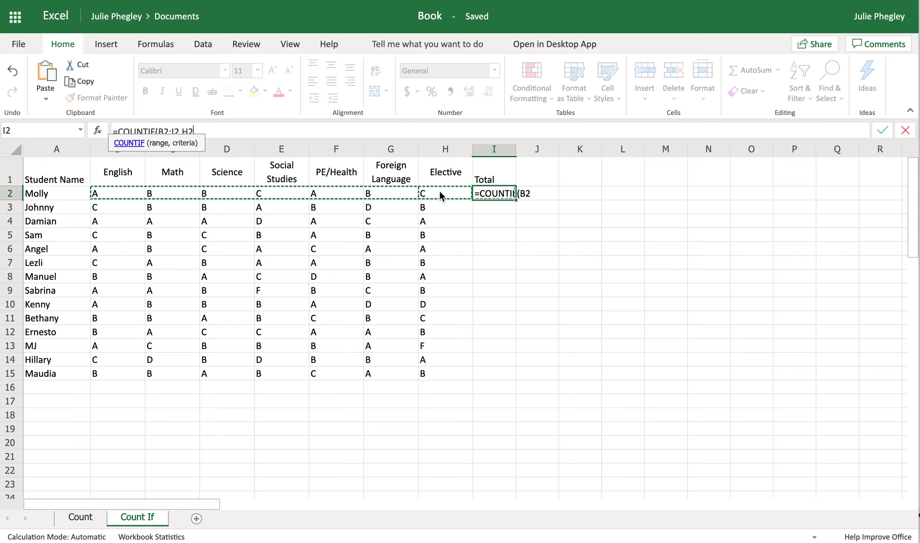
key("BackSpace")
key("BackSpace")
key("BackSpace")
key("BackSpace")
key("BackSpace")
key("BackSpace")
key("BackSpace")
key("BackSpace")
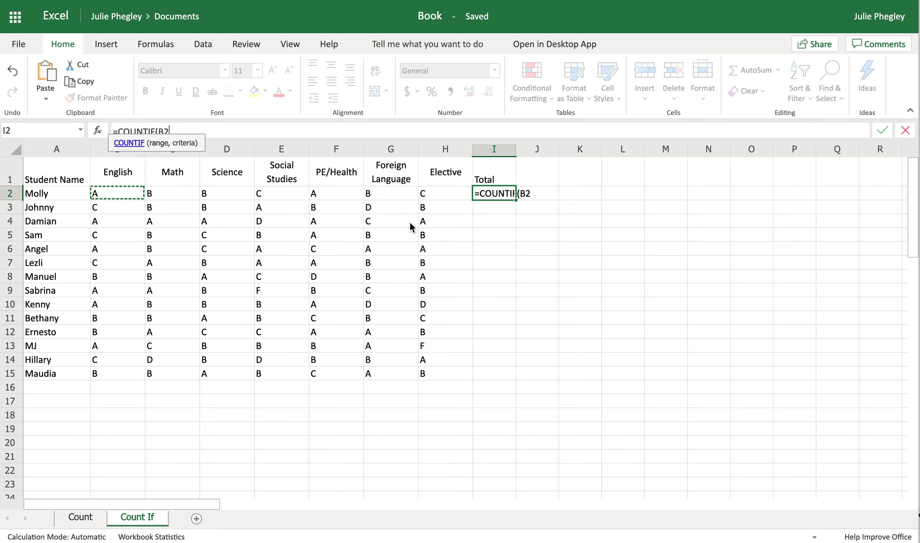
left_click(535, 206)
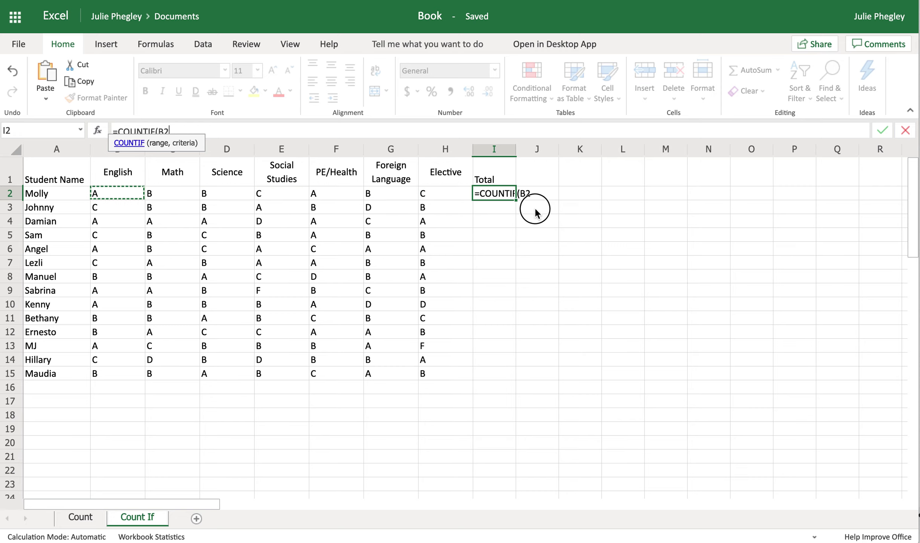
key("Escape")
Start a COUNTIF formula in cell I2 with the grade cells B2:H2 as its range.
left_click(494, 194)
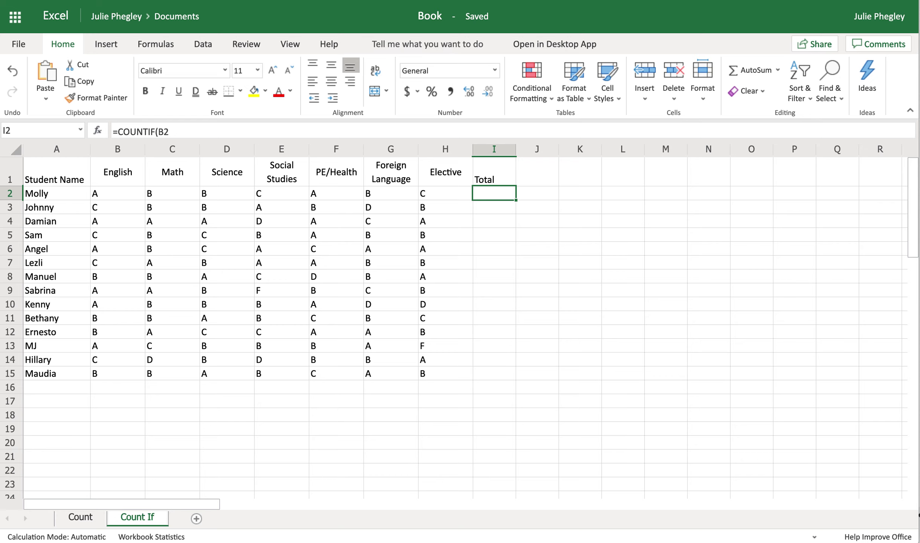
type("=Count")
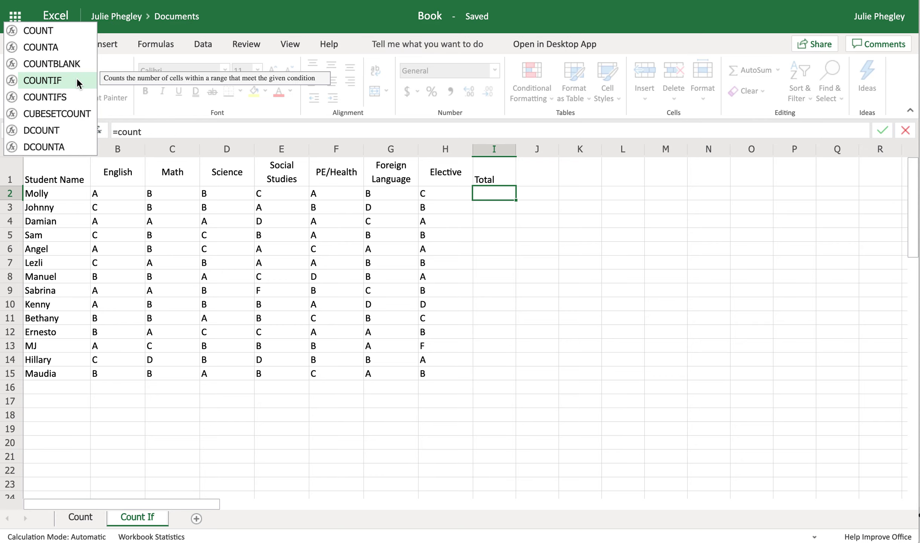
double_click(56, 82)
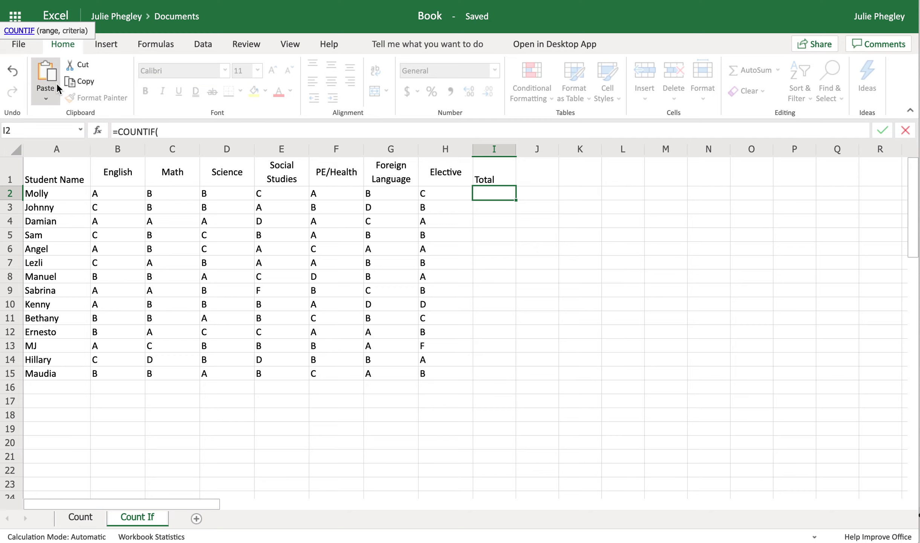
left_click(120, 191)
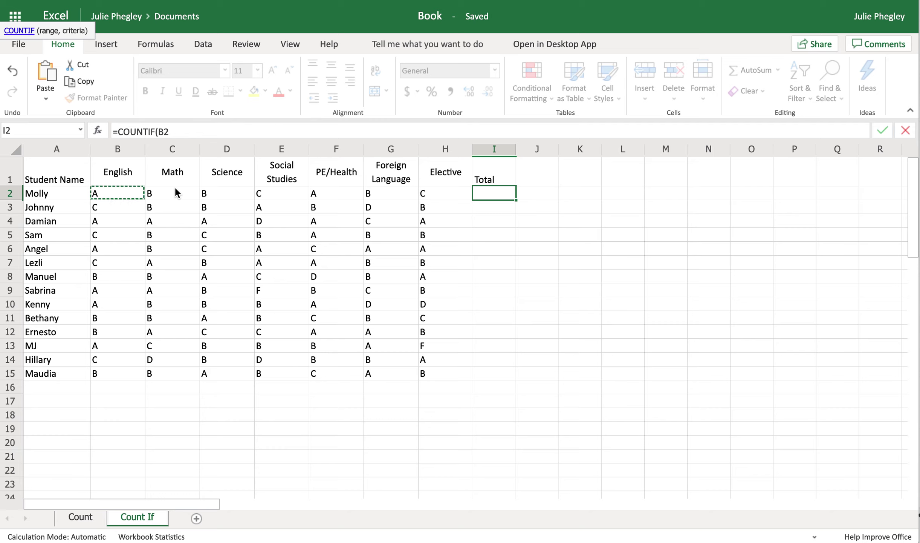
type(",")
left_click(446, 190)
key("BackSpace")
key("BackSpace")
key("BackSpace")
left_click_drag(134, 196, 440, 196)
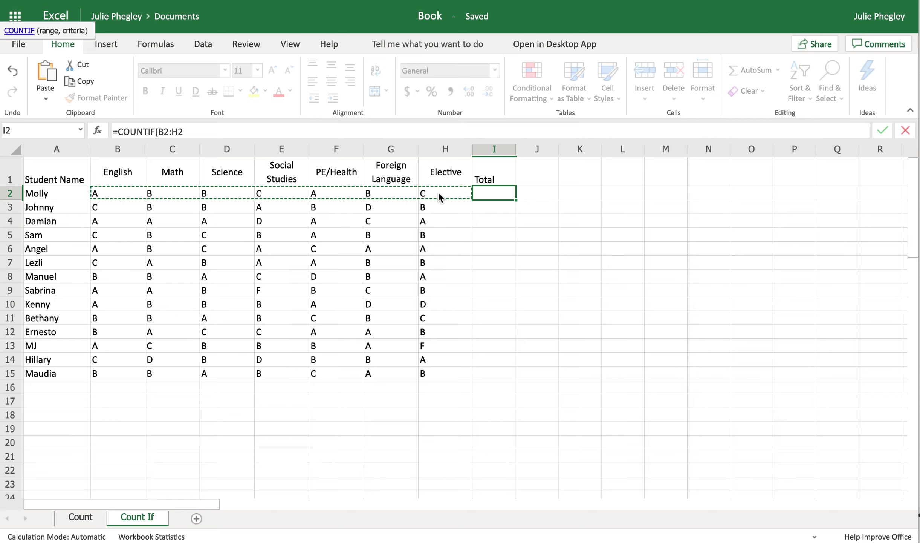
Complete the COUNTIF formula in I2 with the criterion "A" so that it reads =COUNTIF(B2:H2, "A").
left_click(418, 130)
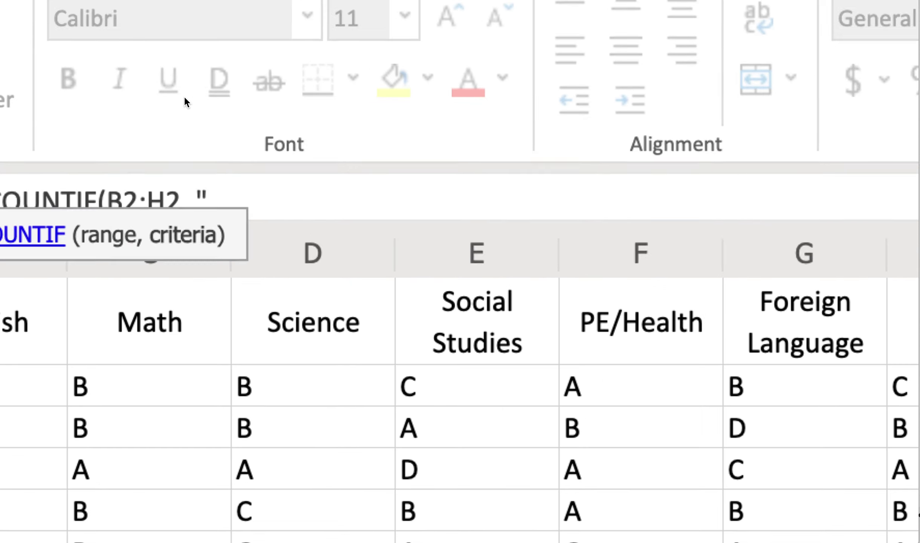
left_click_drag(182, 230, 409, 104)
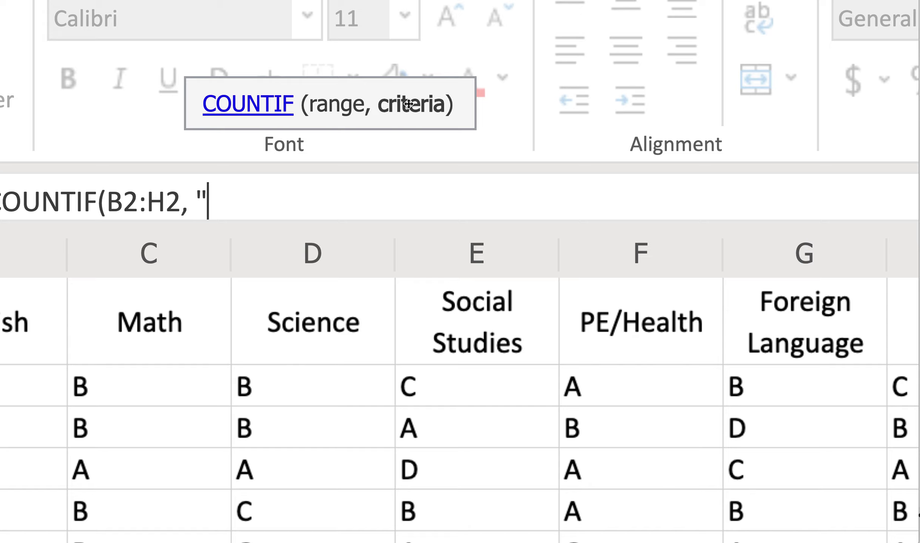
type("A\"")
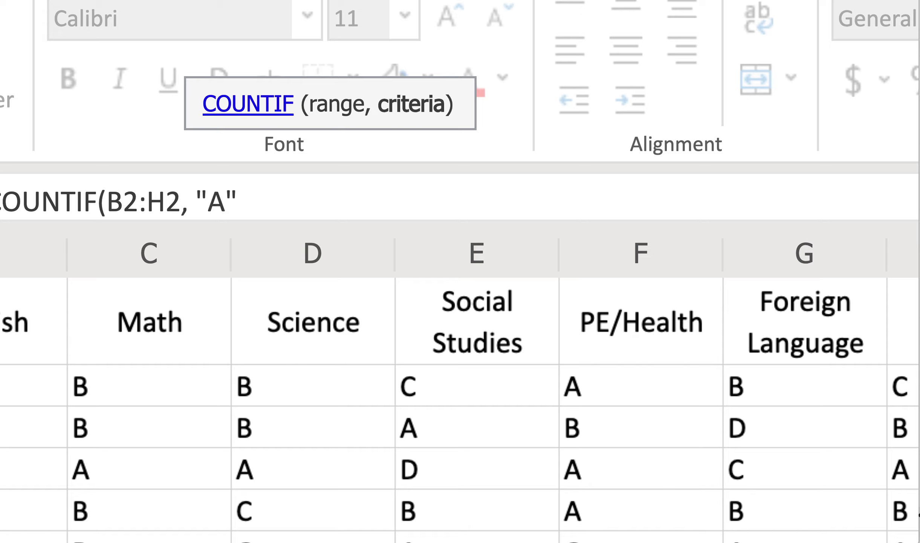
type(")")
key("Return")
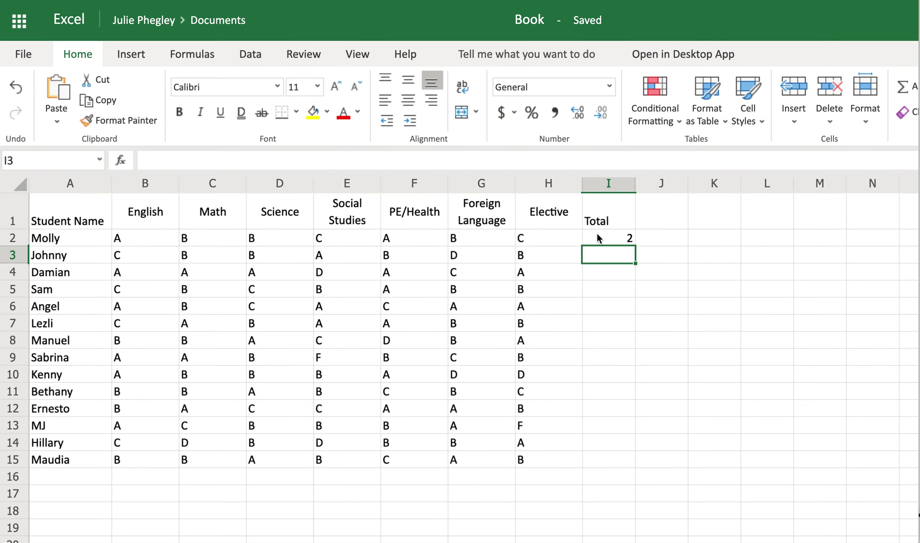
Fill the COUNTIF formula from I2 down the Total column through I15.
left_click(630, 236)
left_click_drag(638, 245, 637, 463)
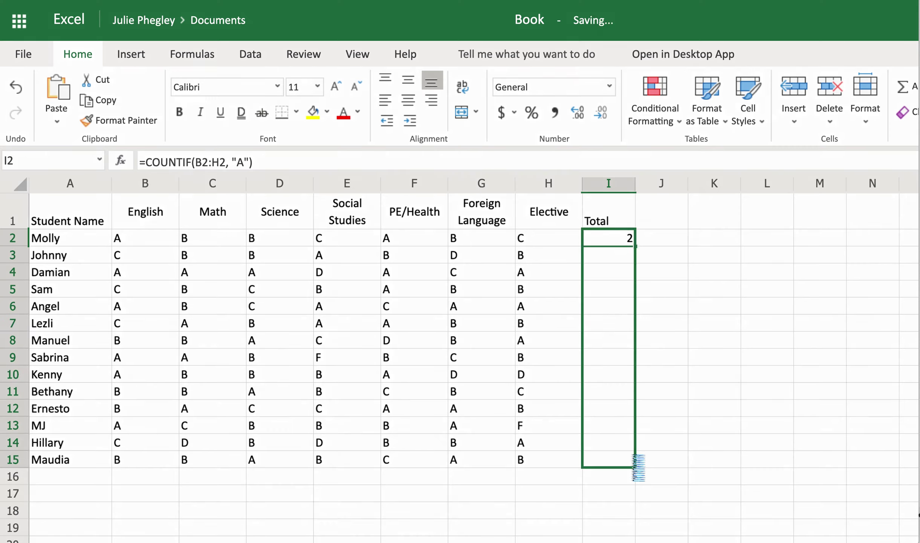
left_click(663, 392)
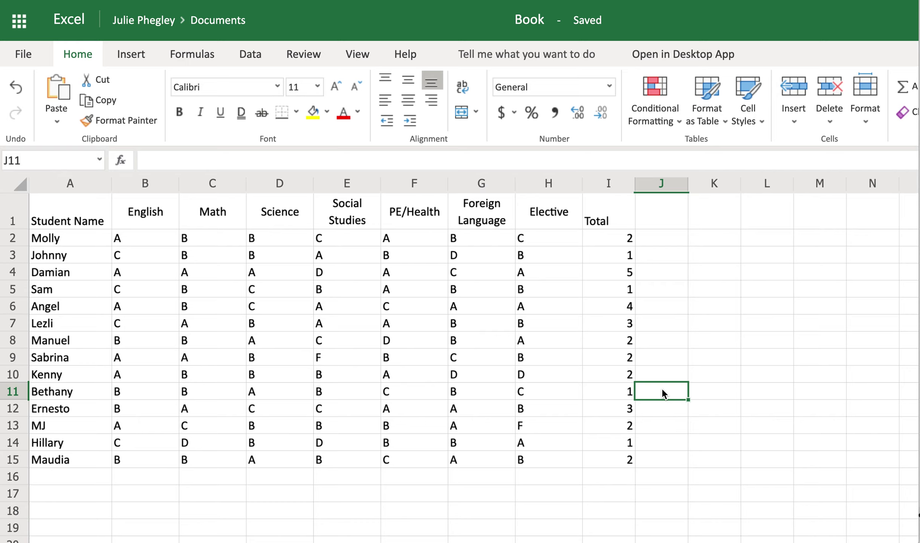
Extend the formula in I2 with + COUNTIF and the range B2:H2 after the existing count of A grades.
left_click(623, 240)
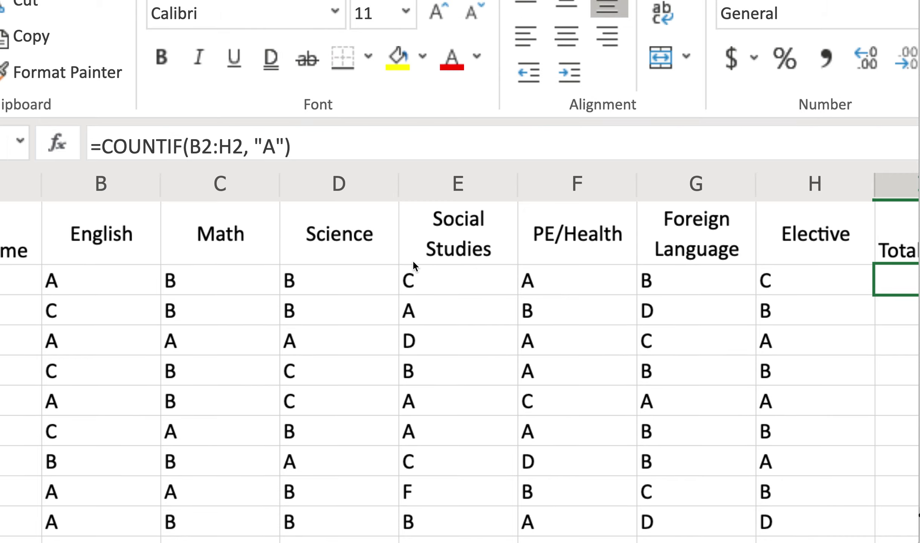
left_click(383, 141)
type("+")
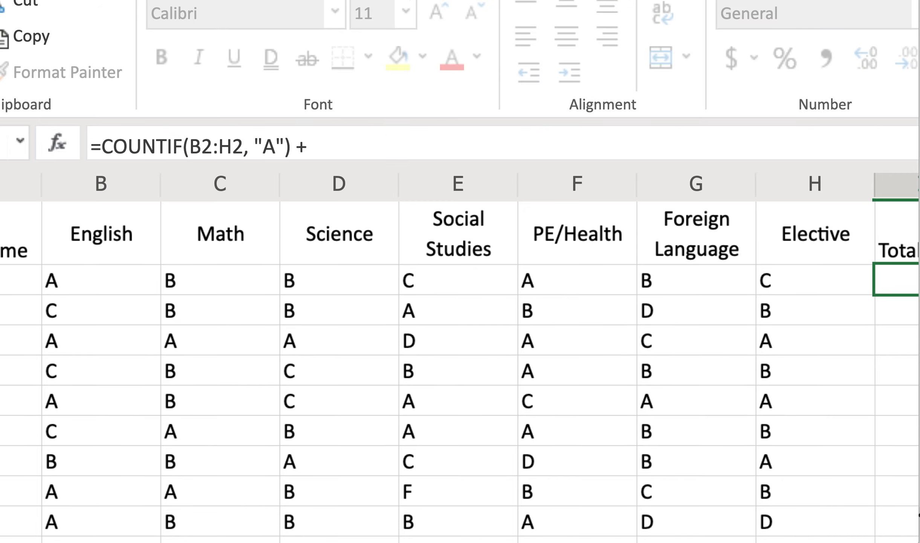
type(" COUNTIF ")
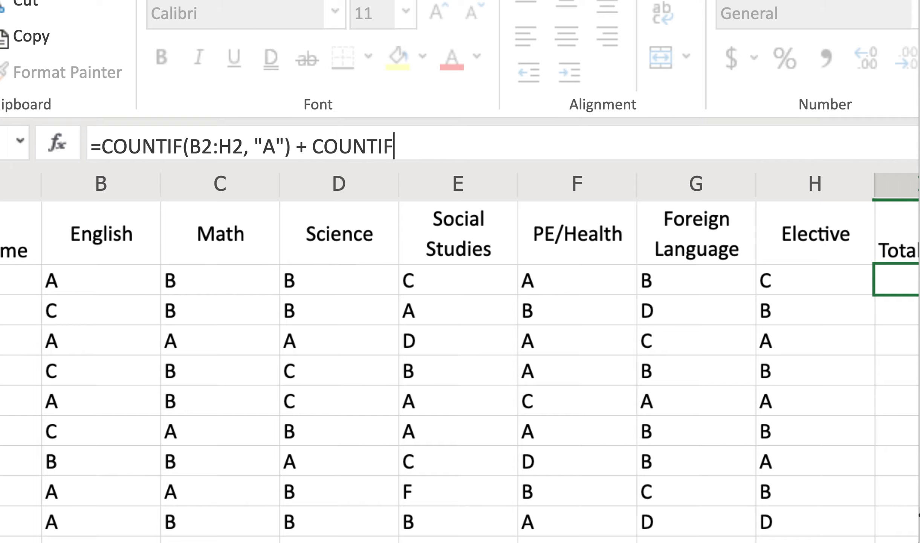
type("(B")
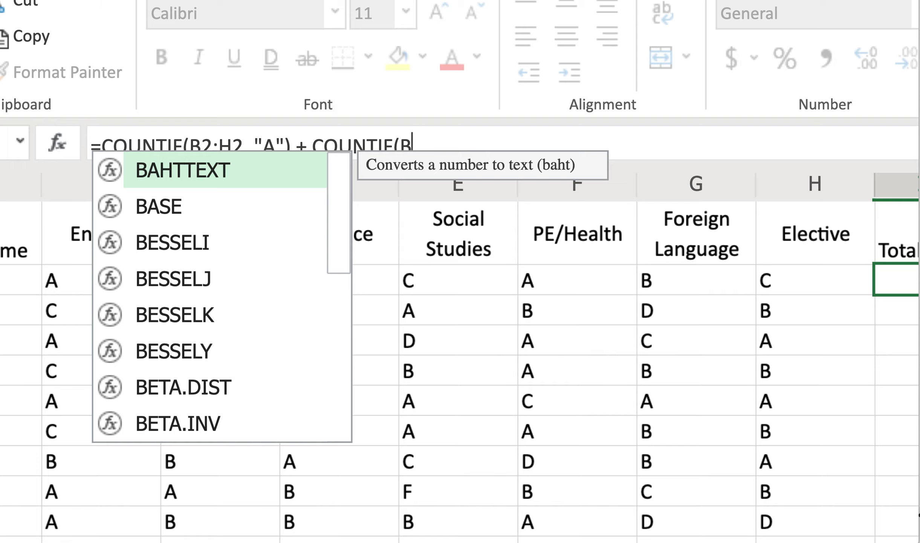
type("2:H2")
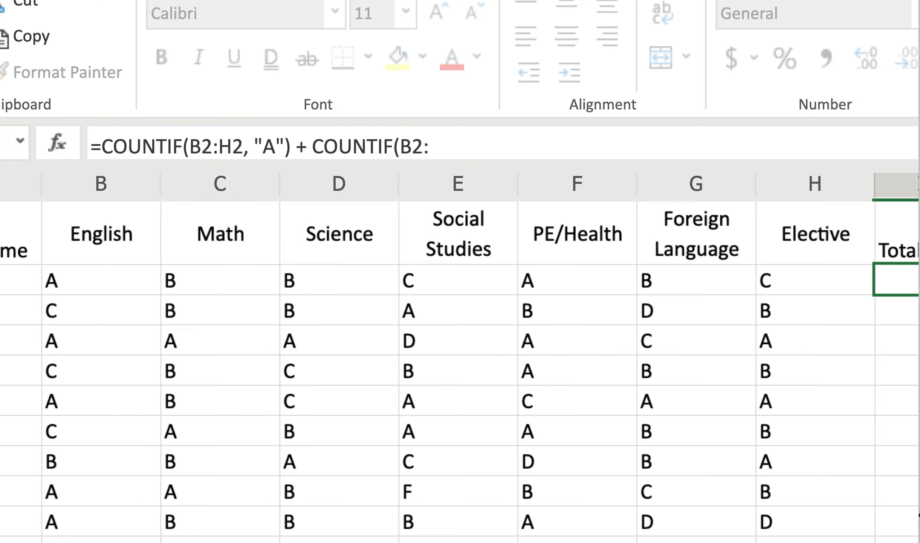
Give the second COUNTIF in I2 the criterion "B" and enter the formula.
type(",")
type(" \"B)")
key("BackSpace")
type("\"")
left_click(277, 143)
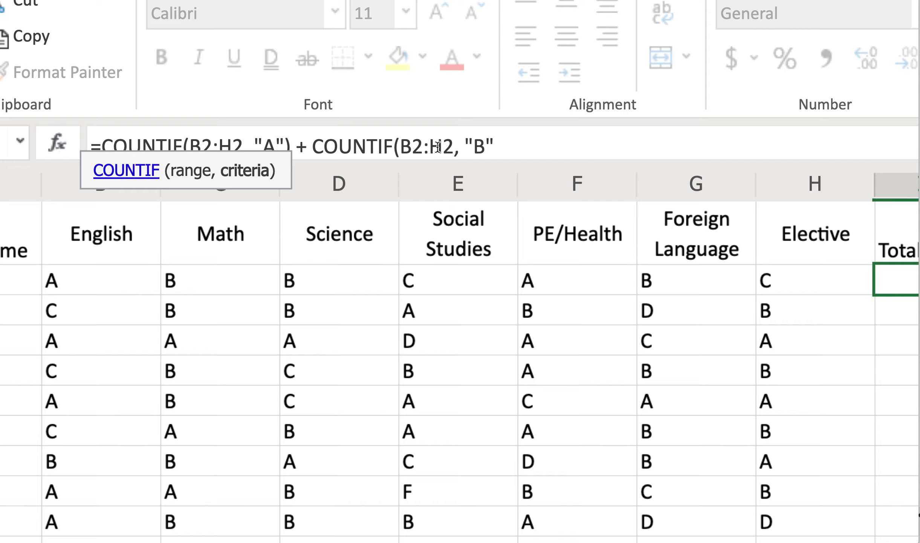
left_click(522, 145)
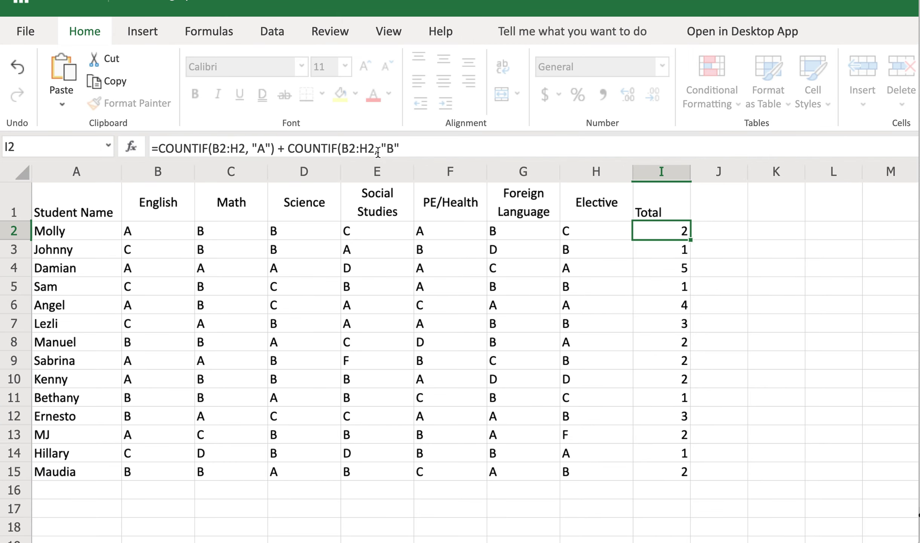
key("Return")
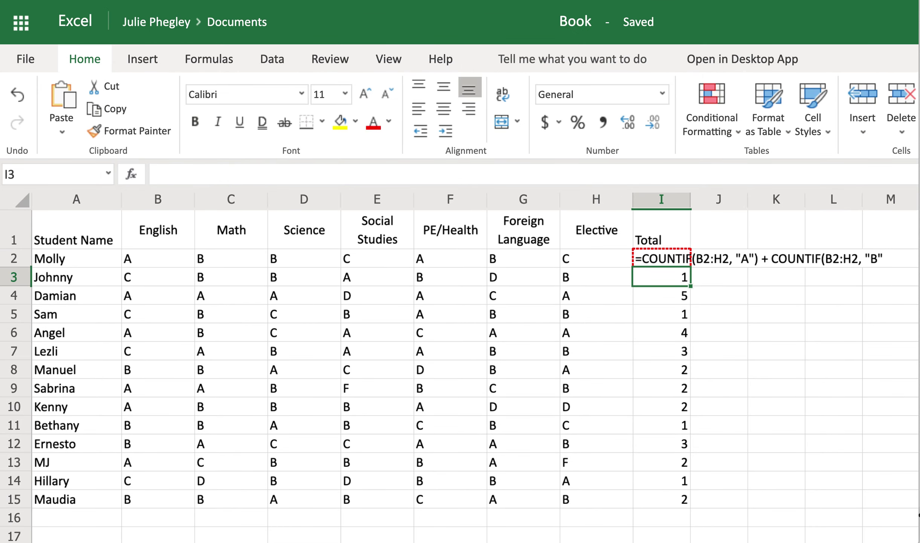
Add the missing closing parenthesis in I2 so that it reads =COUNTIF(B2:H2, "A") + COUNTIF(B2:H2, "B").
left_click(662, 260)
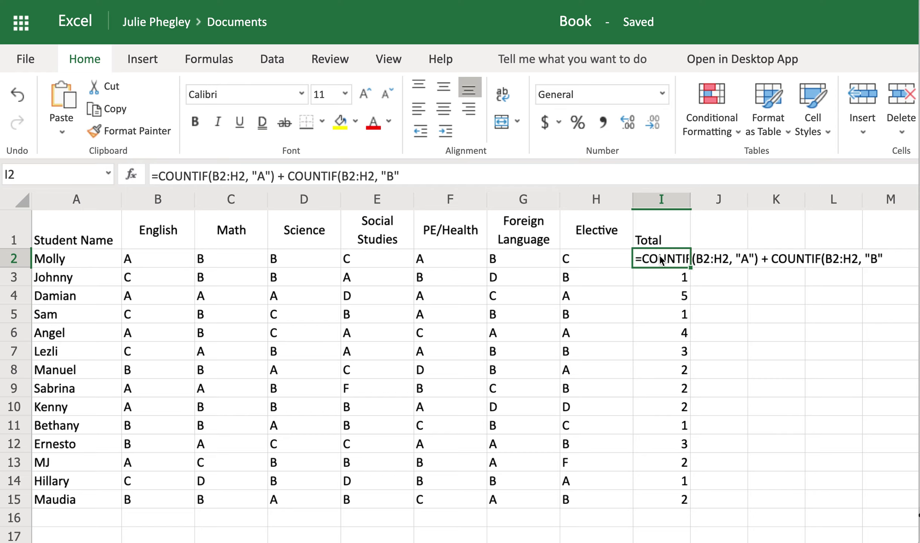
left_click(403, 176)
type(")")
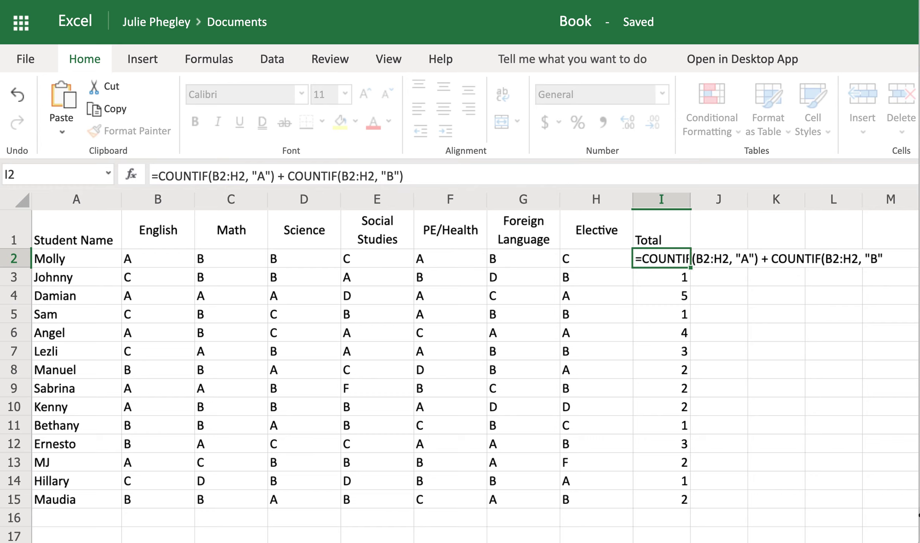
key("Return")
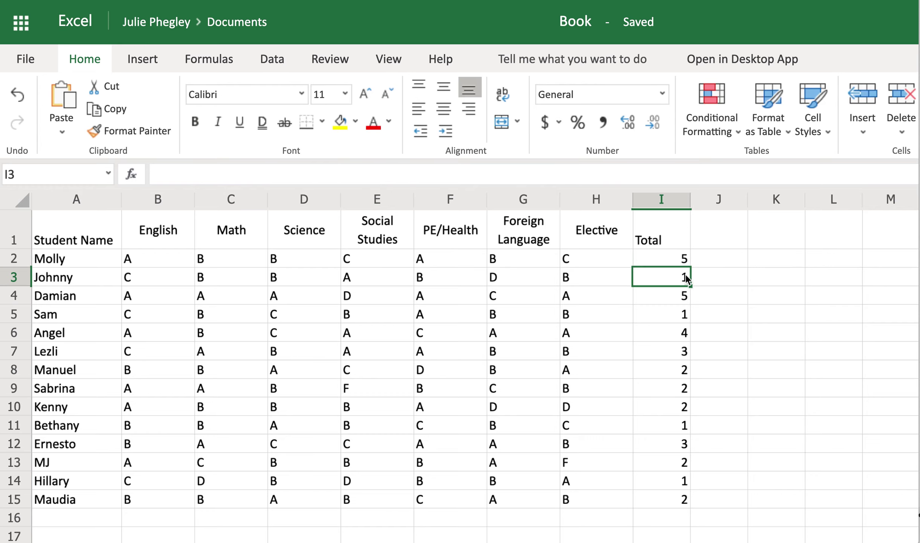
Fill the combined A and B COUNTIF formula from I2 down the Total column through I15.
left_click(682, 260)
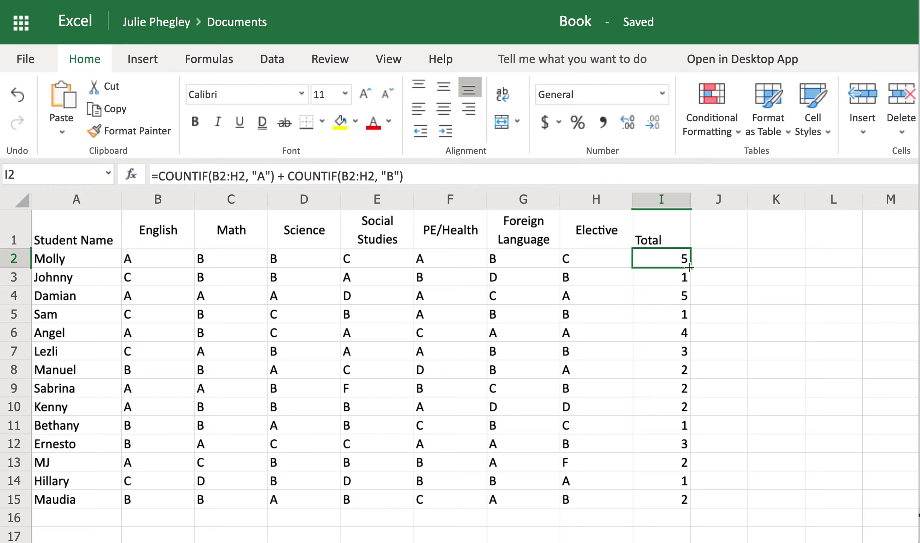
left_click_drag(690, 266, 695, 505)
left_click(716, 357)
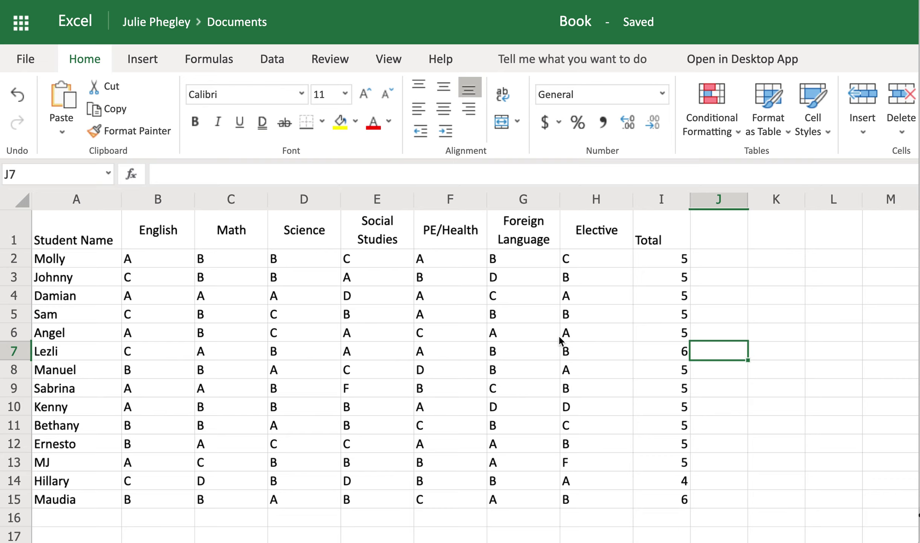
left_click(674, 273)
left_click(670, 252)
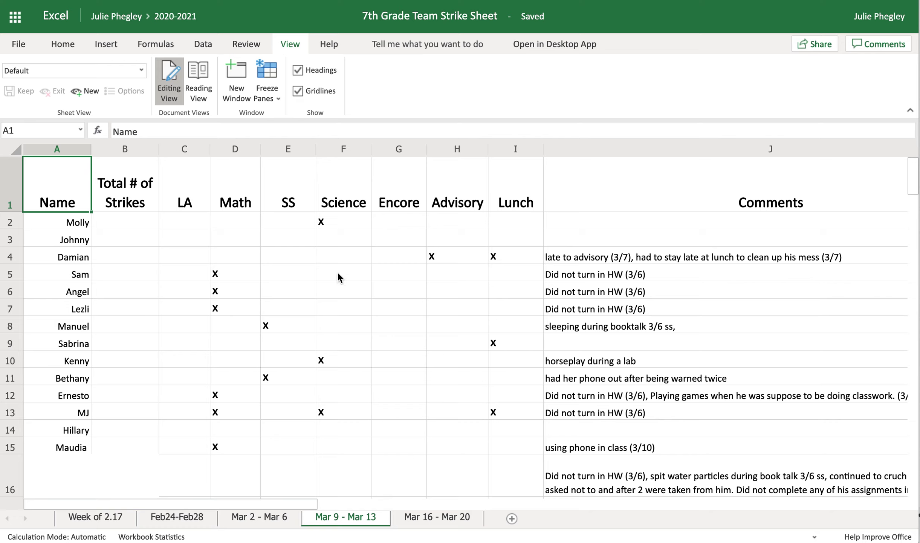
left_click(129, 240)
left_click(182, 240)
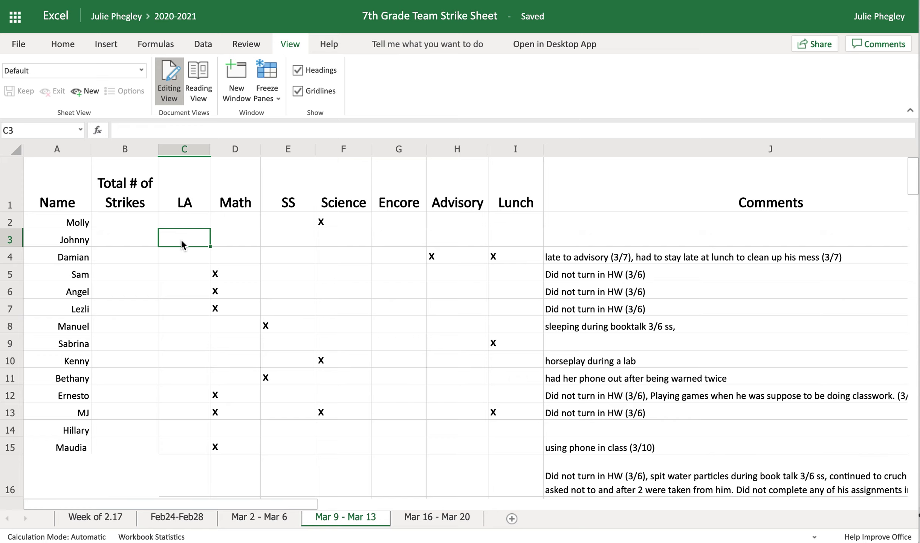
left_click(343, 239)
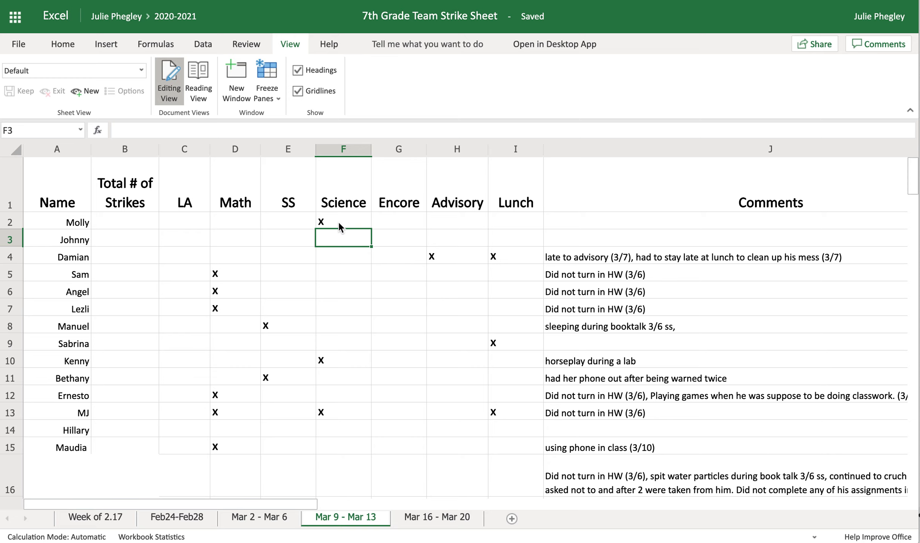
Enter the comment "throwing her pencil (3/10)" in J2 for the first student.
left_click(593, 225)
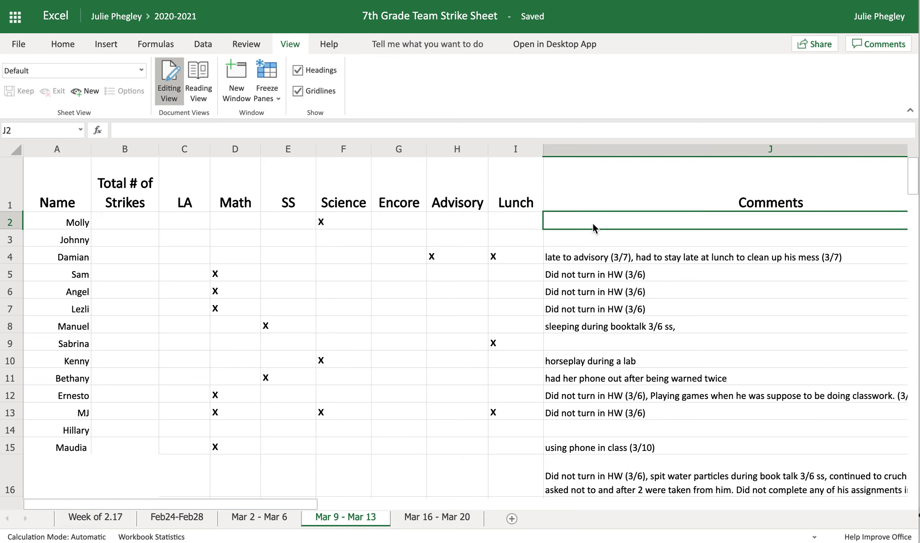
type("THROW")
key("BackSpace")
key("BackSpace")
key("BackSpace")
key("BackSpace")
key("BackSpace")
type("throwing her ")
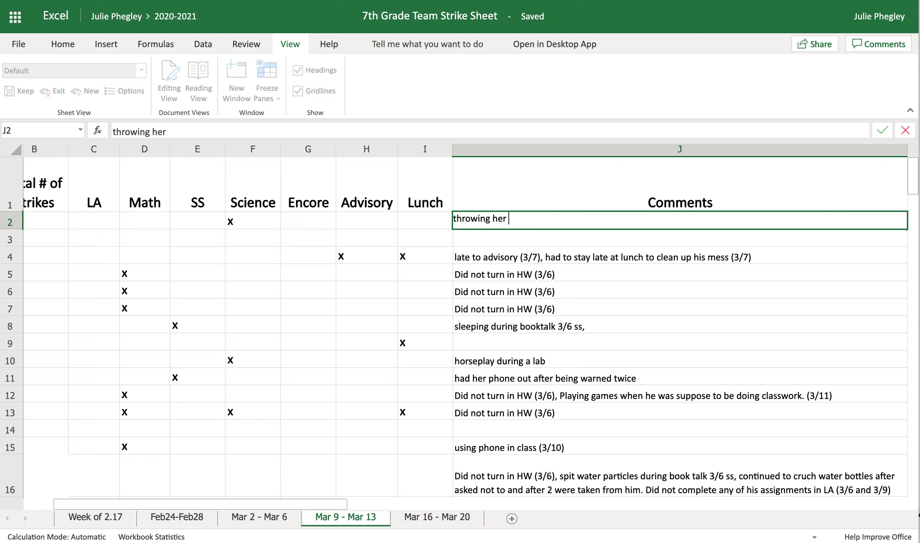
type("pencil (3/10")
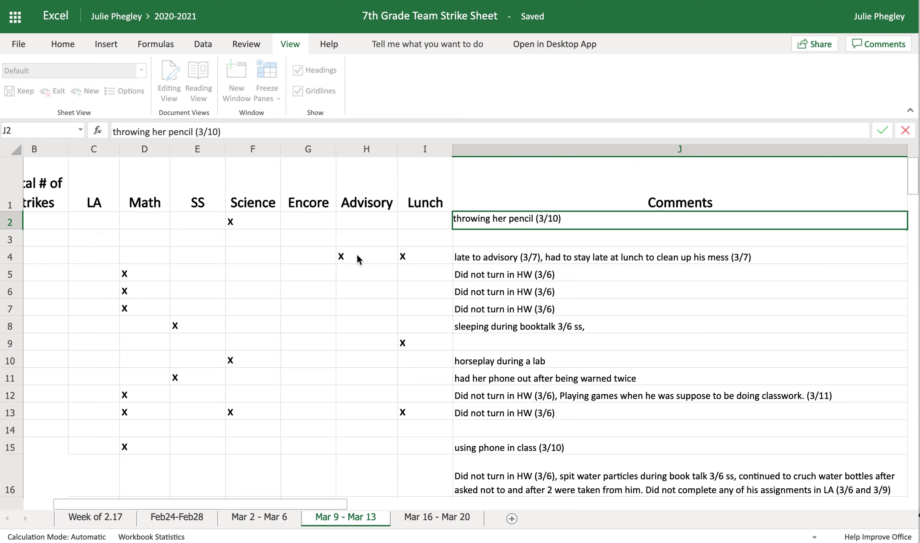
left_click(327, 243)
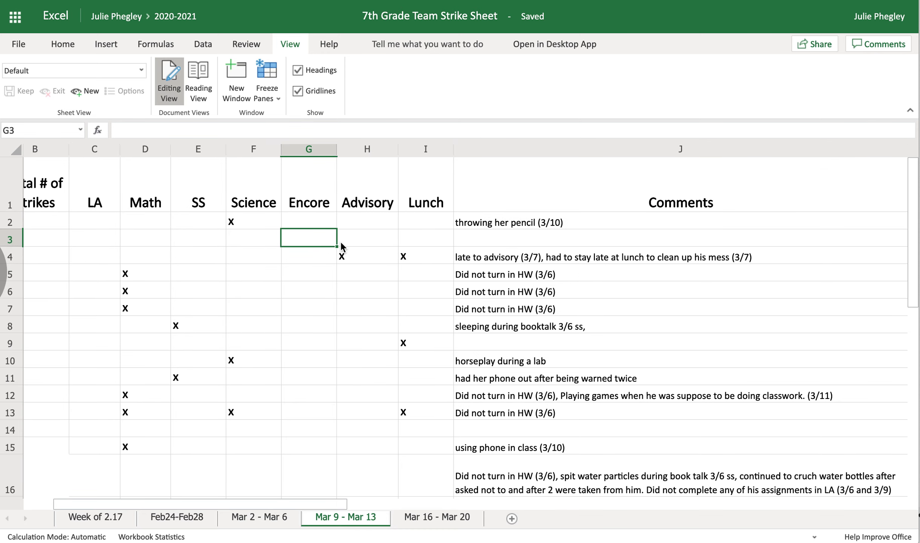
Examine the first student's strike marks across the subject columns of row 2 and the neighbouring rows.
key("Left")
key("Left")
key("Left")
key("Left")
key("Left")
key("Left")
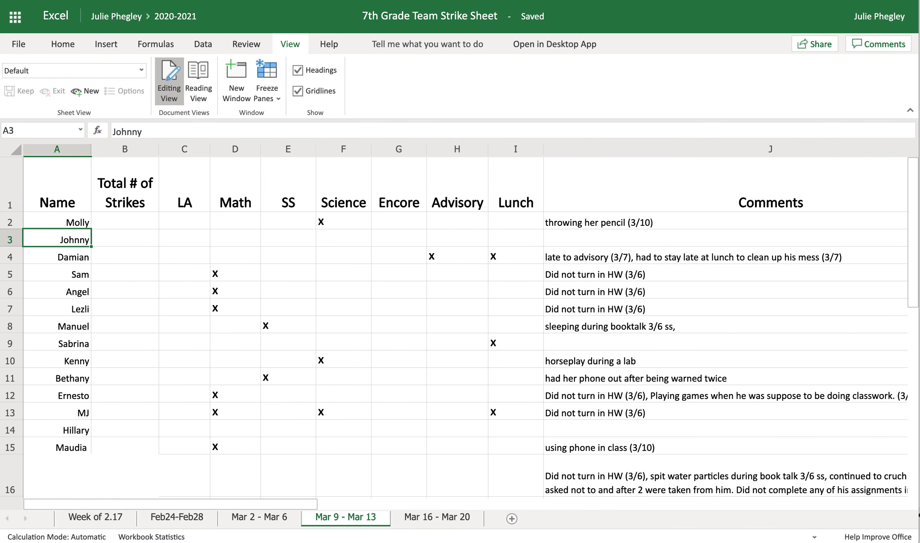
key("Up")
key("Right")
key("Right")
key("Right")
key("Right")
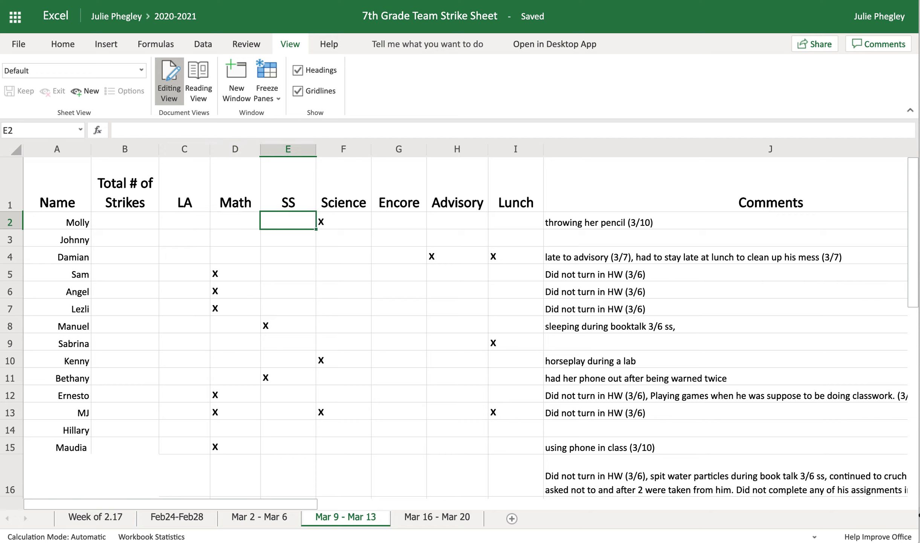
key("Right")
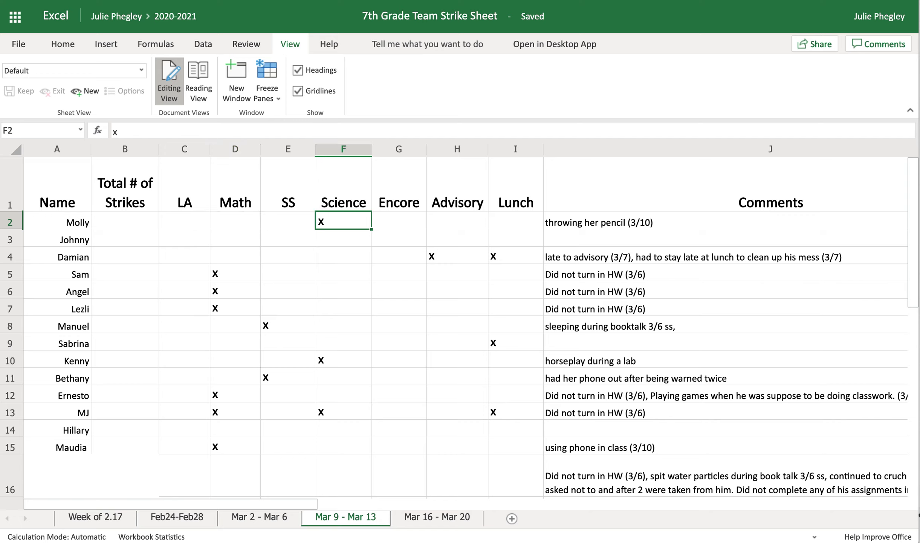
key("Left")
key("Down")
key("Down")
key("Up")
key("Up")
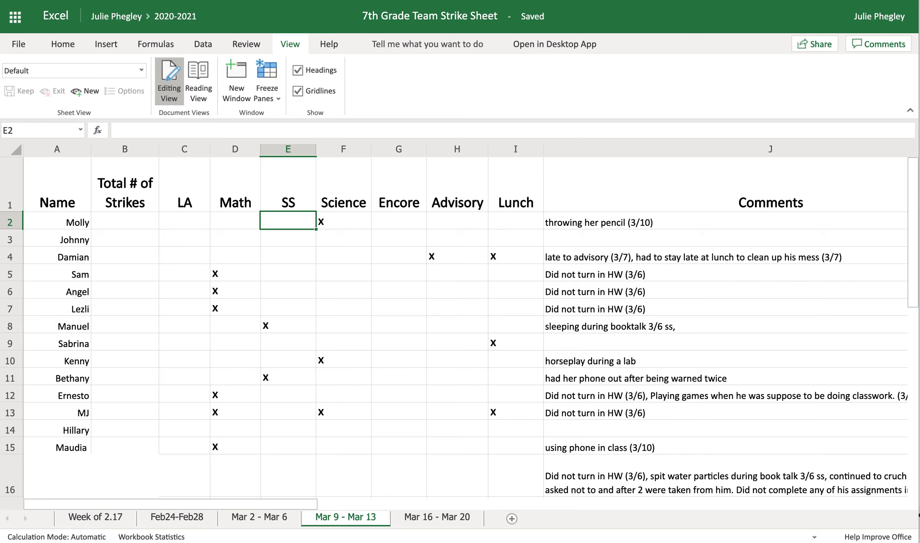
Enter =COUNTIF(C2:I2, "X") in B2 to count the first student's strikes.
left_click(122, 223)
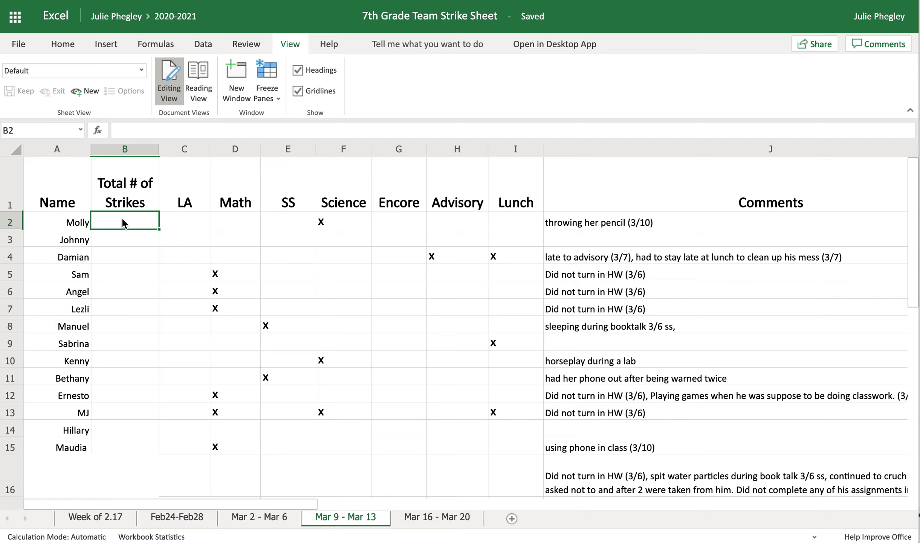
type("=c")
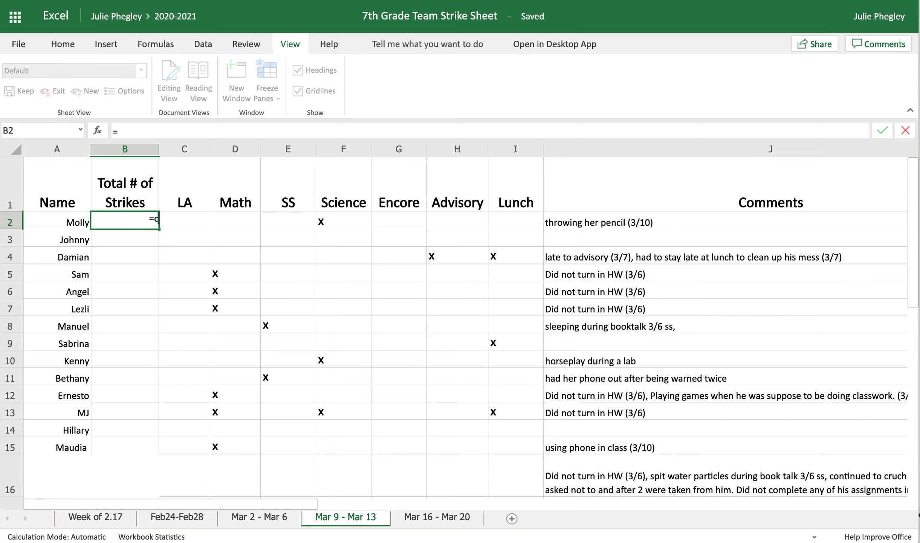
type("ounti")
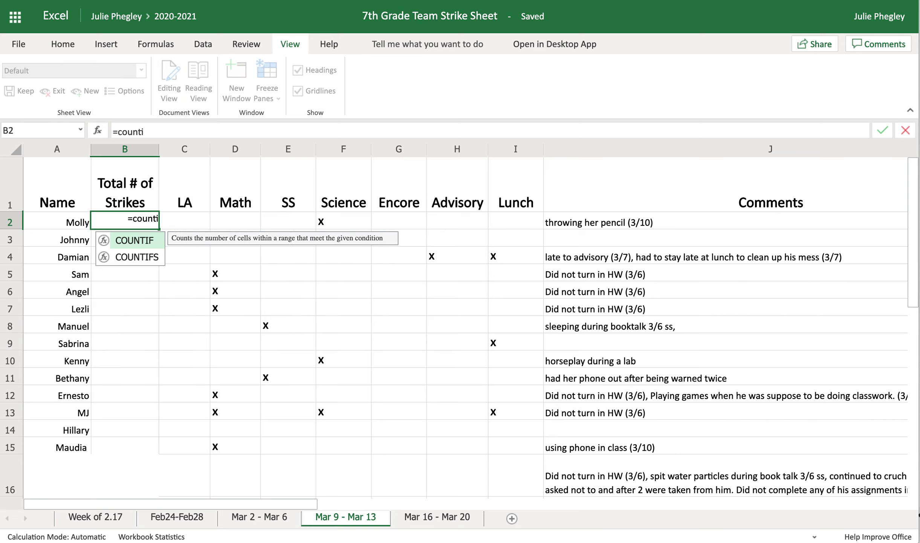
left_click(125, 239)
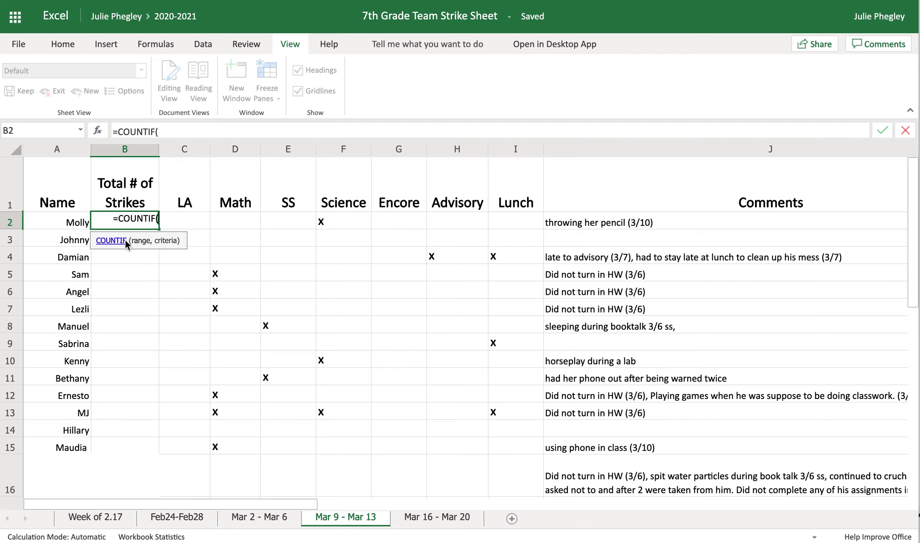
left_click(187, 220)
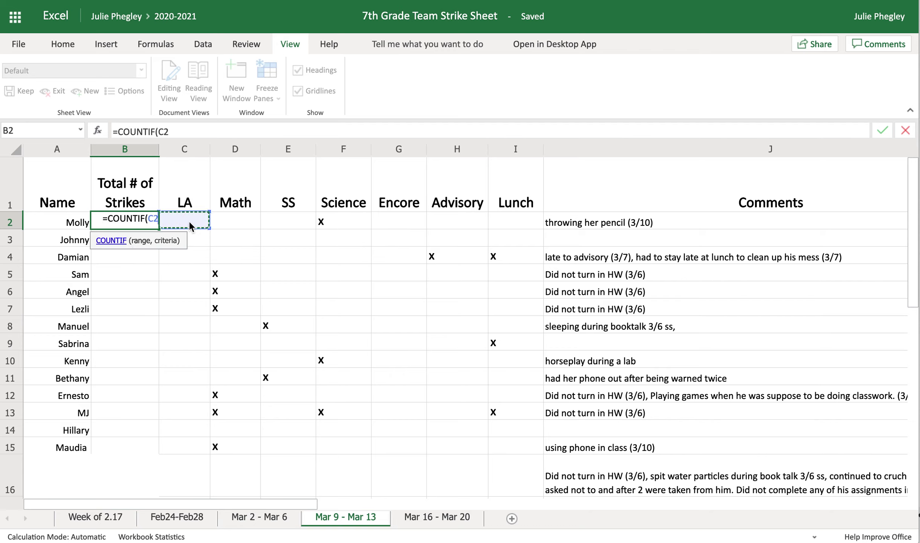
left_click(504, 216, "shift")
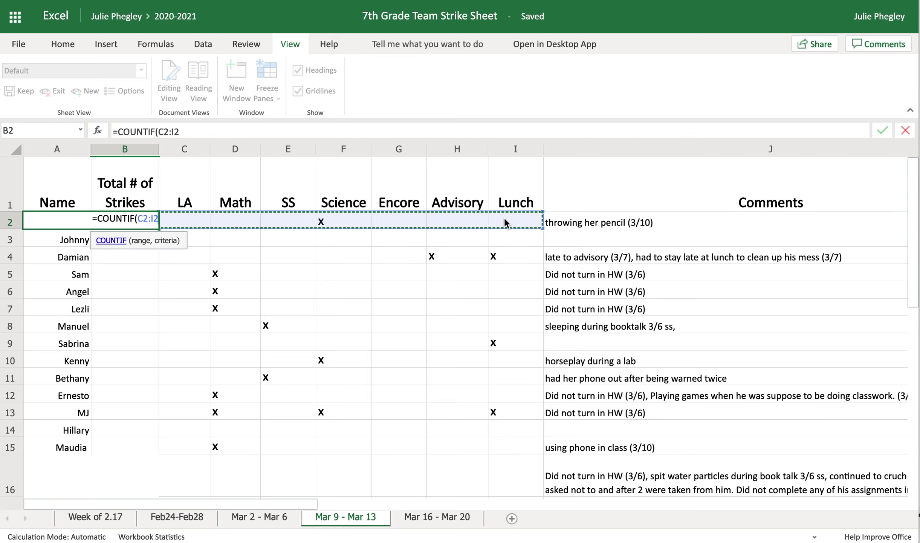
type(", \"X\")")
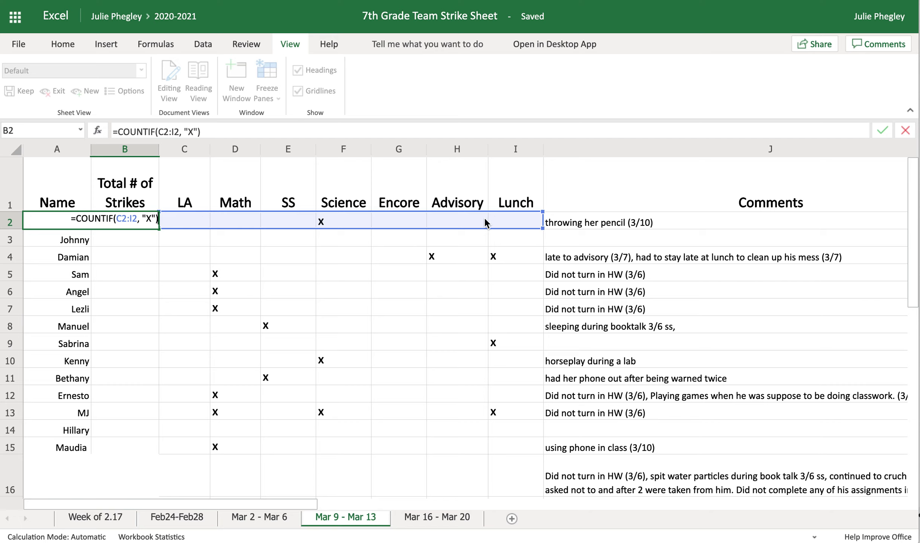
key("Return")
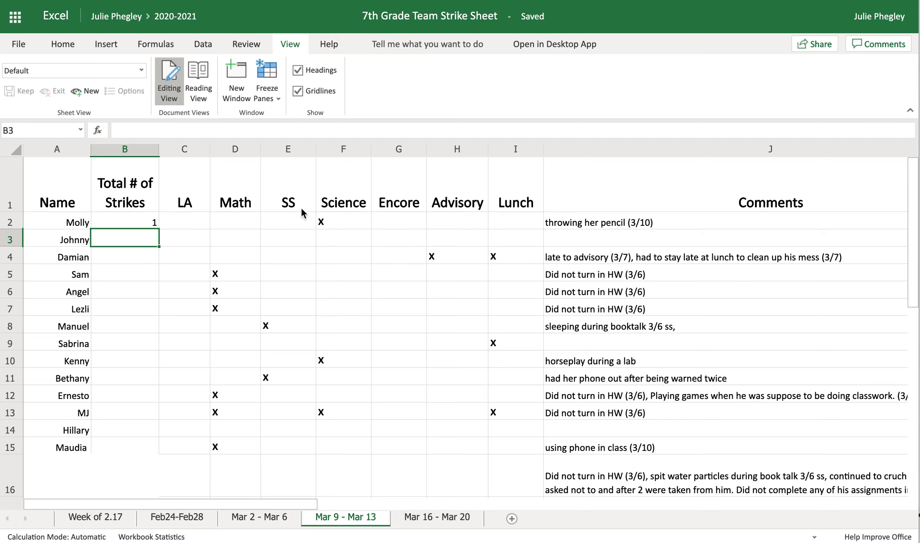
Try adding a second x, separated by a space, to the Science cell F2.
left_click(330, 221)
left_click(303, 128)
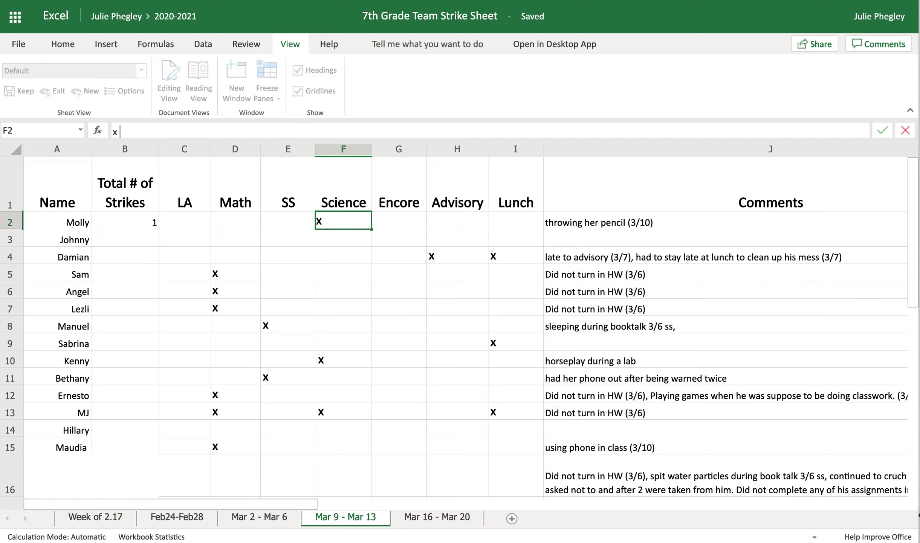
type("x")
key("Return")
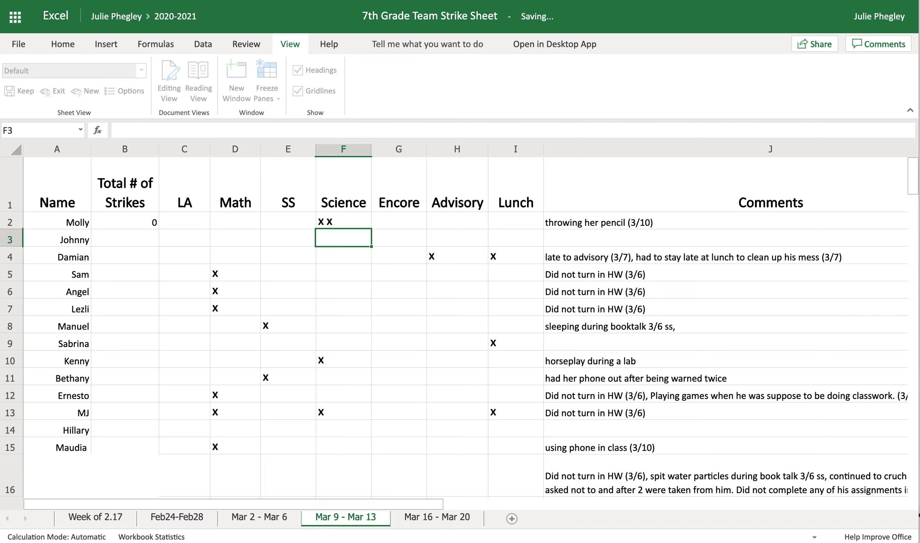
Remove the second x from F2 so that the cell holds a single x.
left_click(358, 221)
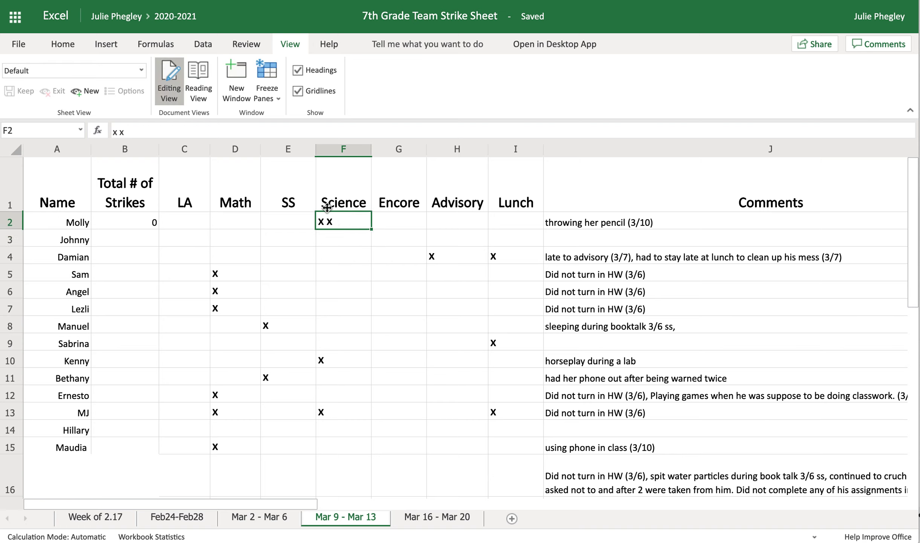
left_click(195, 130)
key("BackSpace")
key("BackSpace")
key("Return")
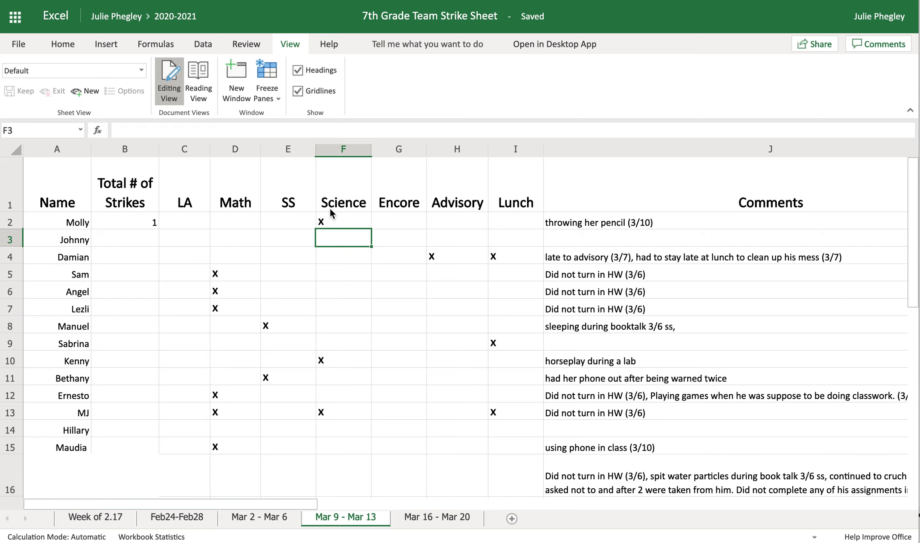
Fill the strike-counting formula from B2 down the Total # of Strikes column through B15.
scroll(724, 319, "right", 3)
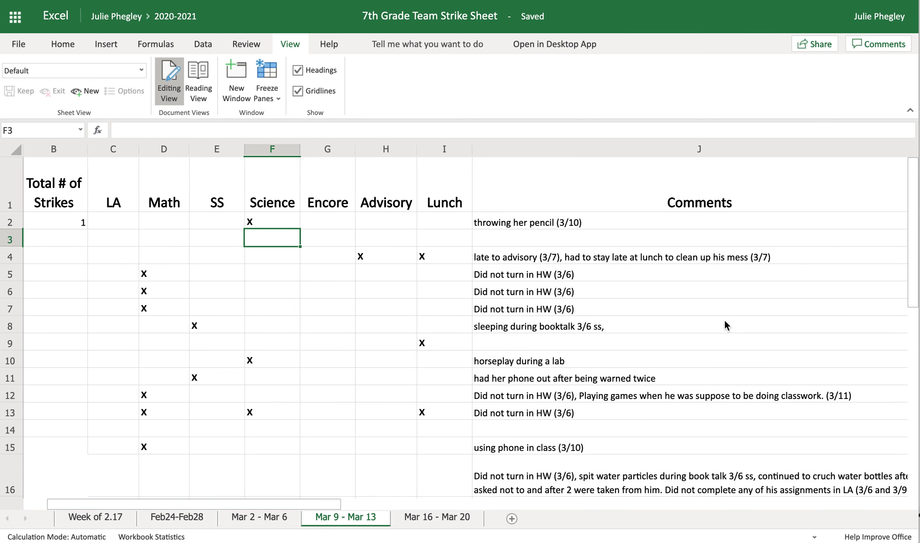
key("Left")
key("Left")
key("Left")
key("Left")
key("Left")
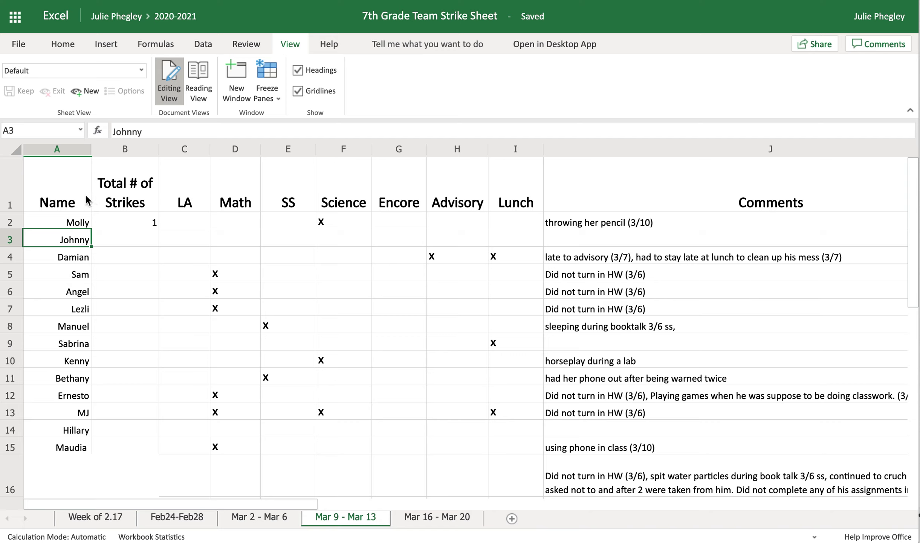
left_click(117, 223)
left_click_drag(158, 228, 138, 445)
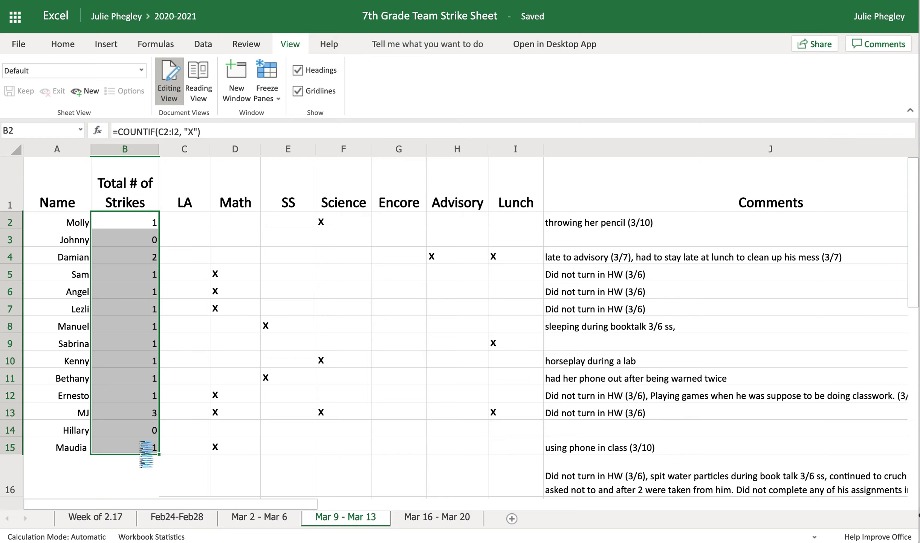
left_click(133, 223)
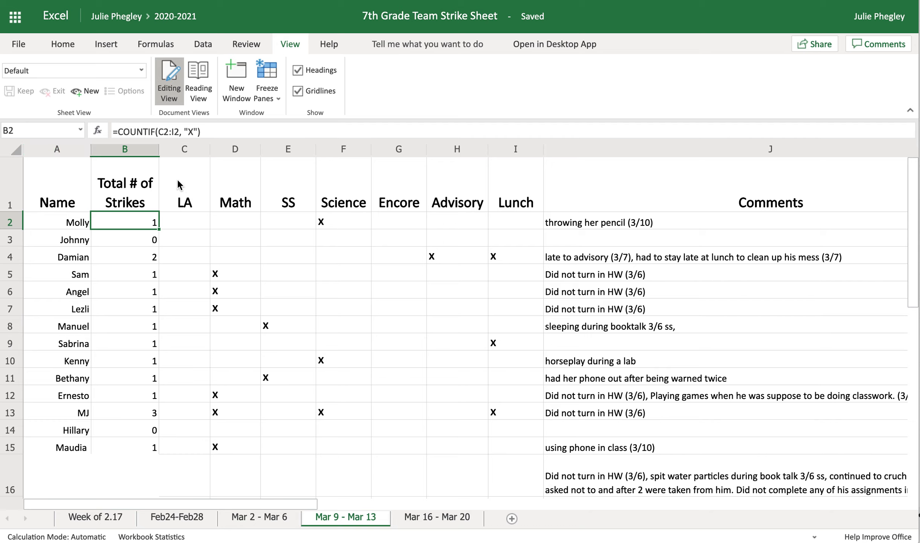
Freeze the panes at cell B2 so the header row and the Name column stay fixed.
left_click(276, 94)
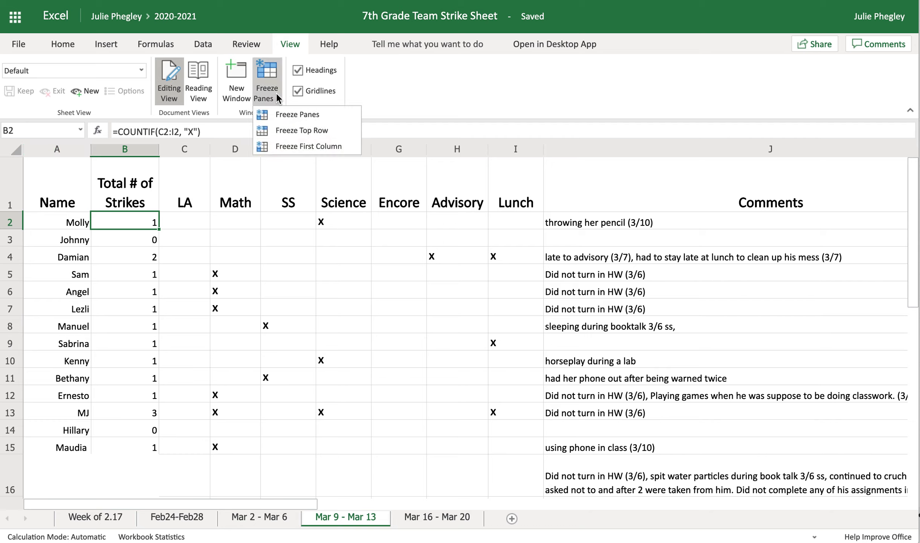
left_click(309, 115)
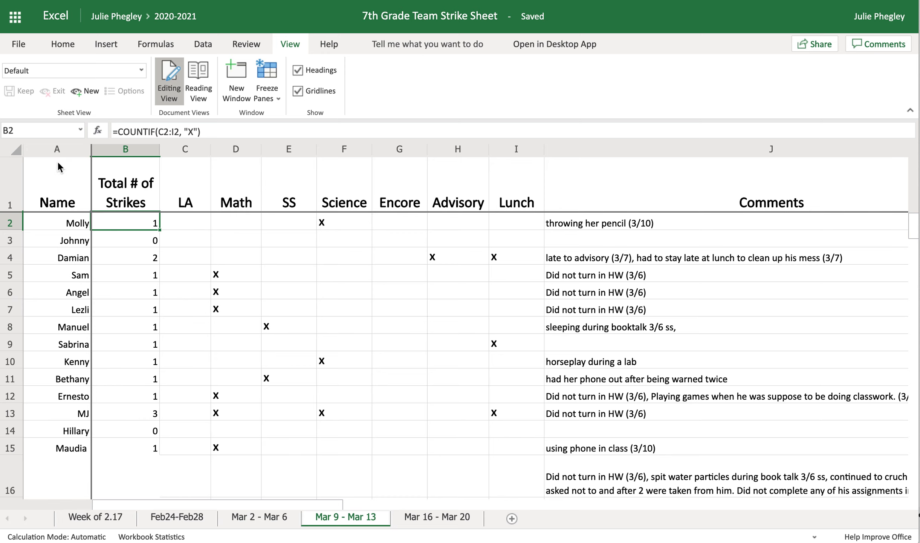
Examine how the header row and Name column behave while moving across and down the strike sheet.
scroll(196, 283, "right", 5)
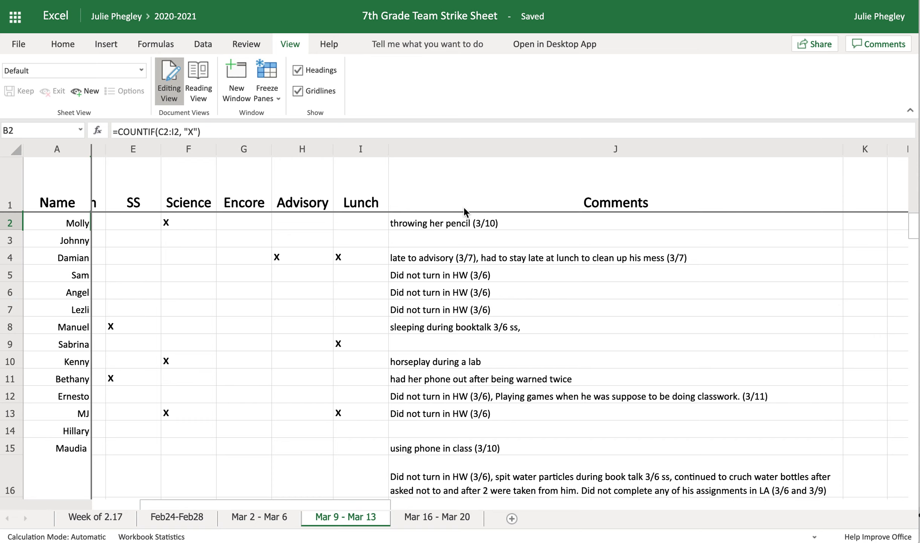
left_click(133, 223)
key("Left")
key("Left")
key("Left")
key("Left")
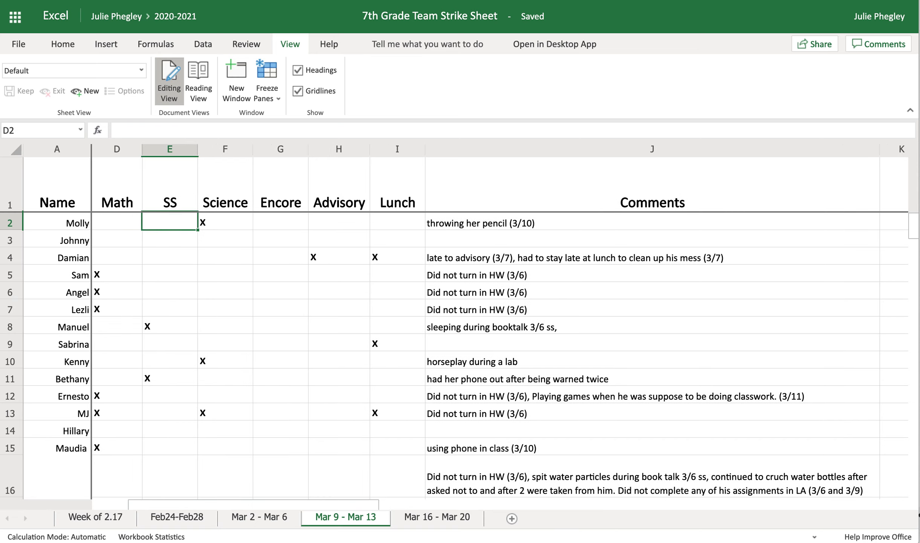
scroll(173, 394, "down", 3)
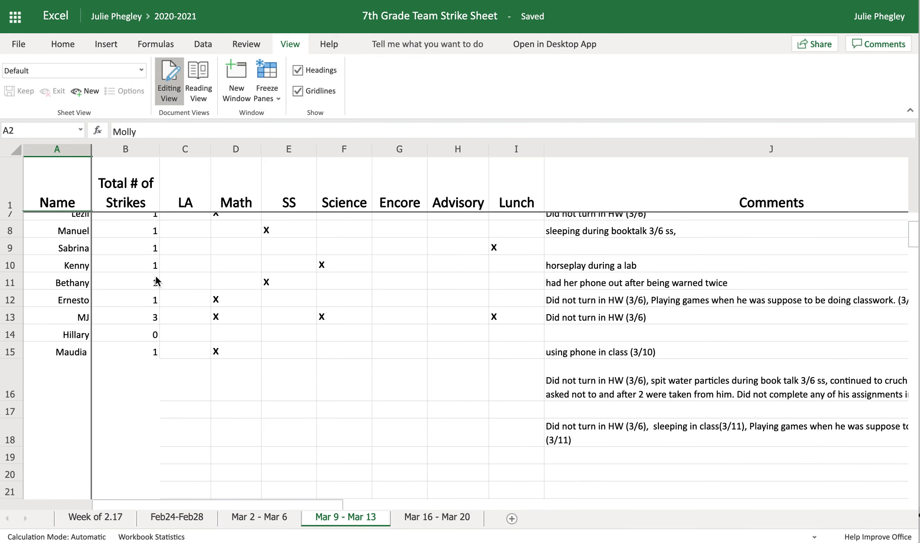
scroll(157, 280, "up", 3)
key("Up")
key("Right")
key("Down")
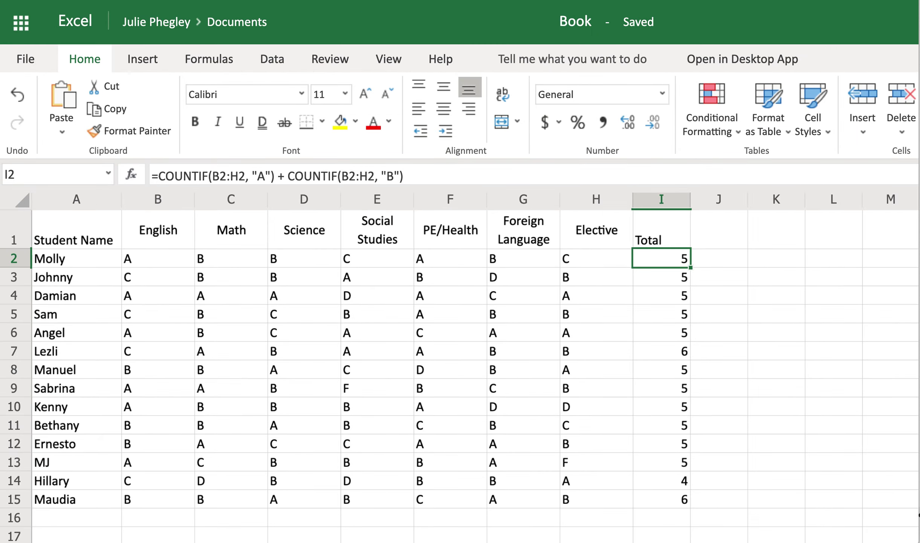
left_click(510, 255)
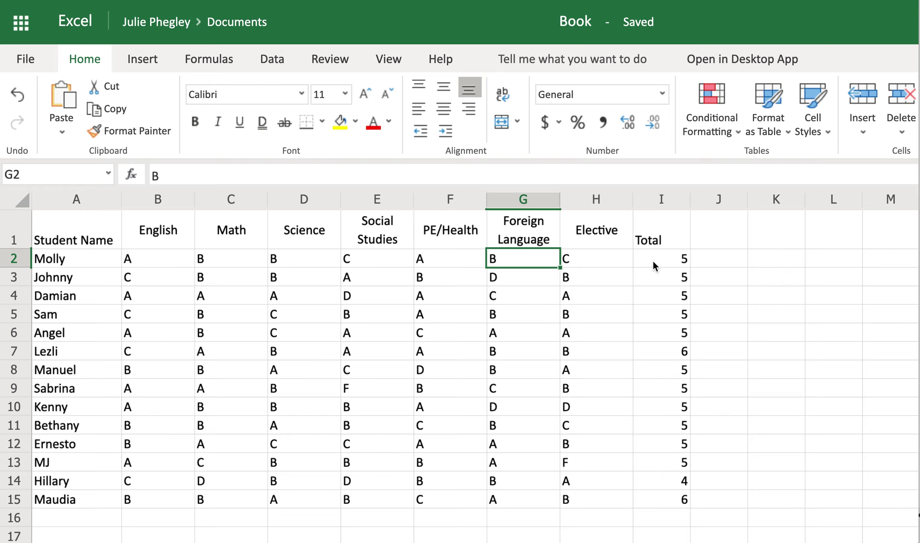
left_click(665, 260)
left_click(660, 298)
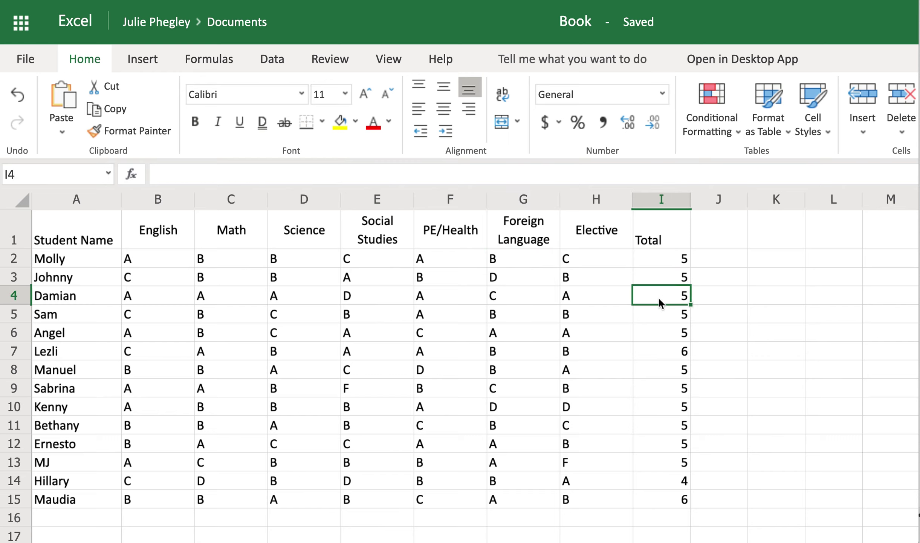
Start a formula in J4, review the suggested count functions' descriptions, and insert the COUNTIF function.
left_click(735, 303)
type("=")
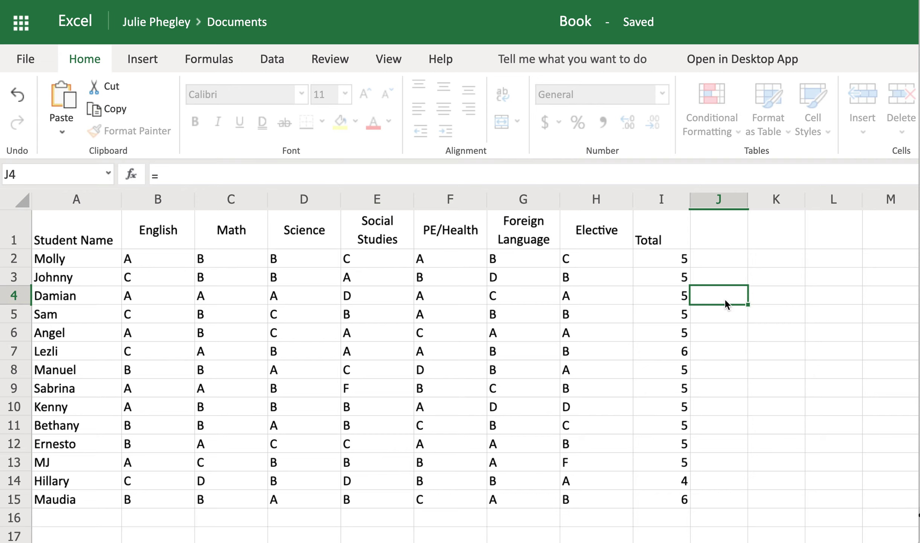
type("count")
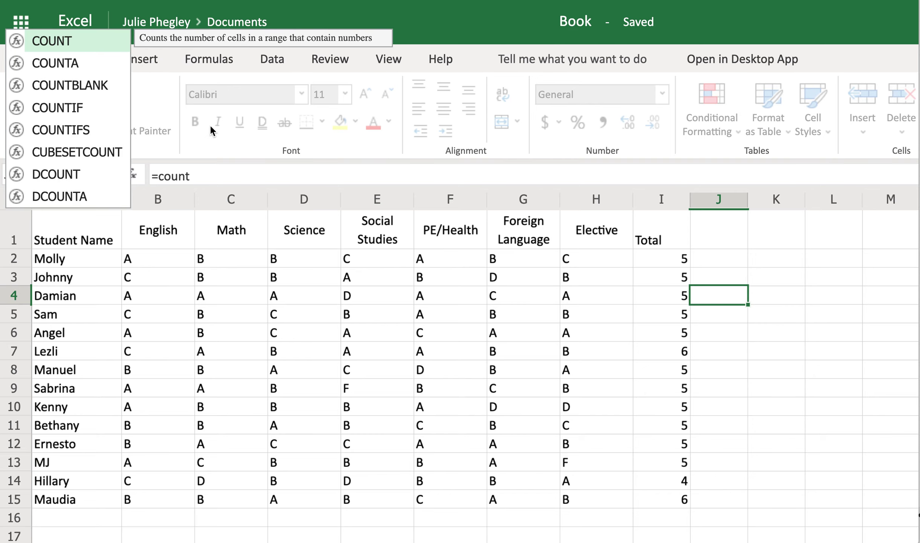
left_click(71, 64)
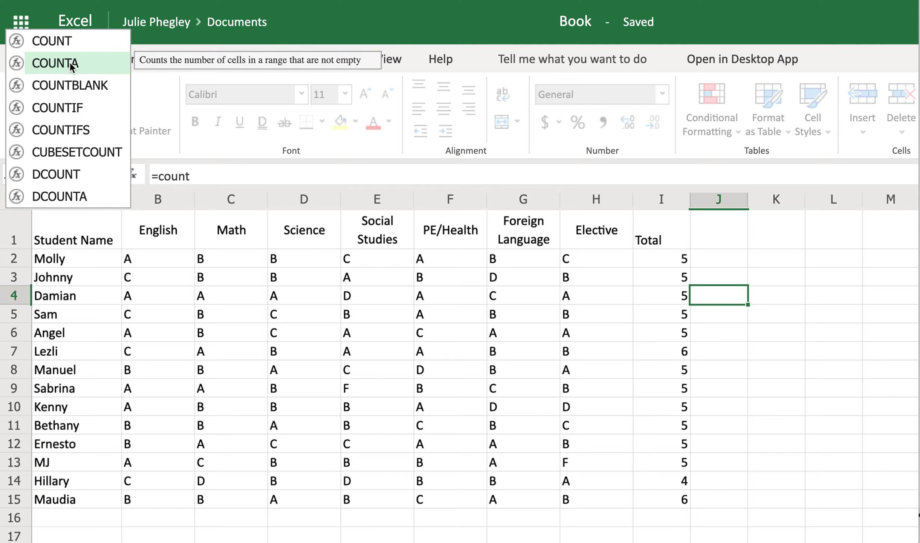
left_click(69, 87)
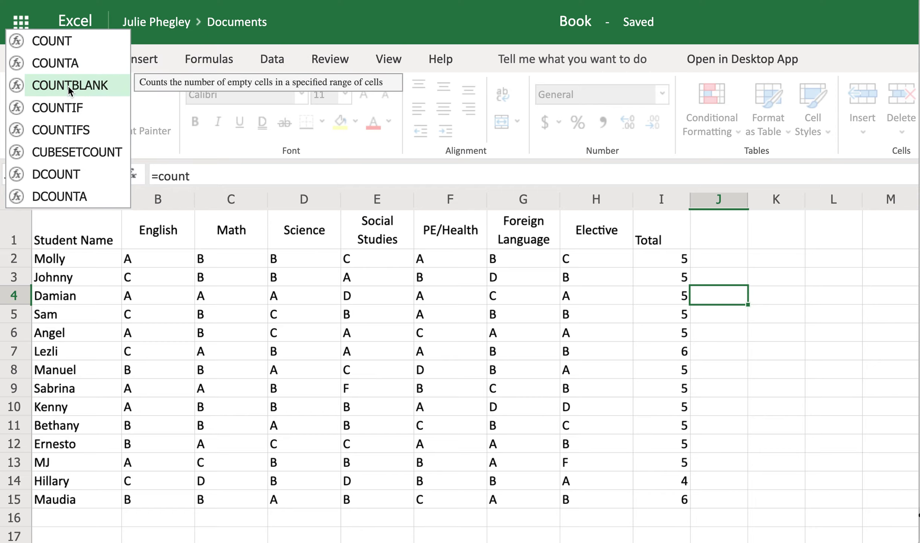
left_click(65, 109)
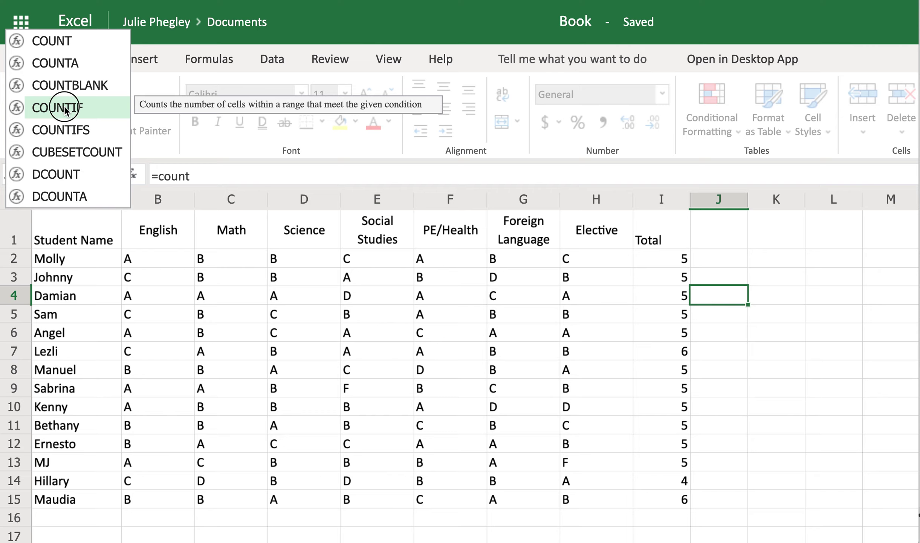
left_click(65, 110)
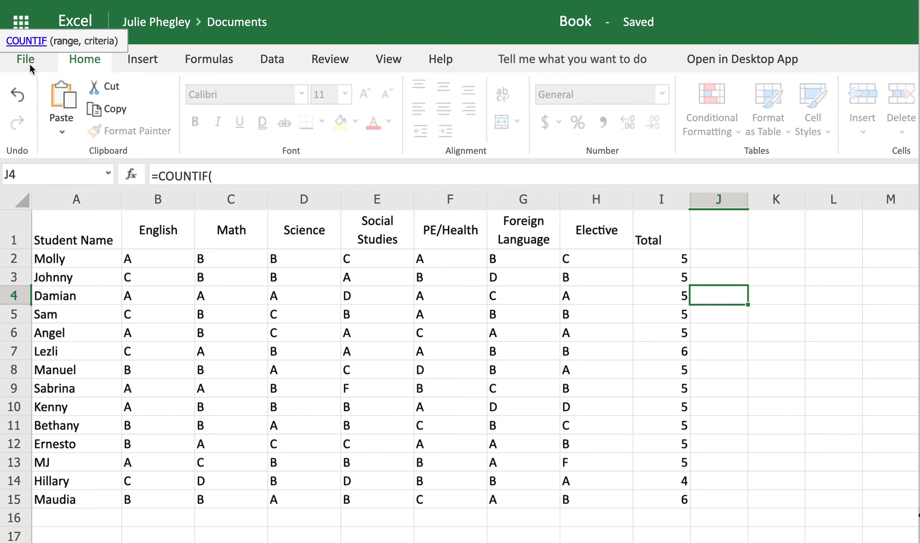
Open the COUNTIF help article from the formula hint, read through its syntax and example formulas, and close it.
left_click(39, 43)
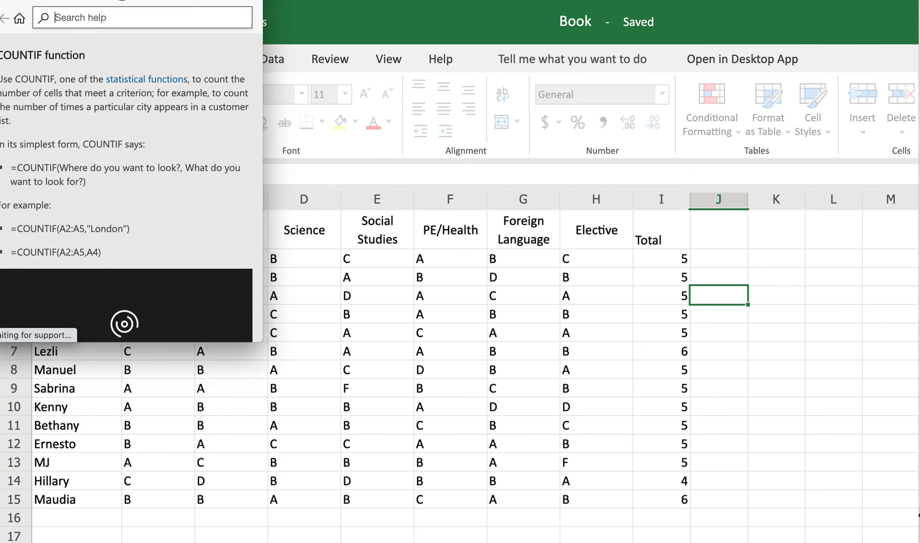
scroll(180, 257, "down", 4)
scroll(180, 257, "down", 10)
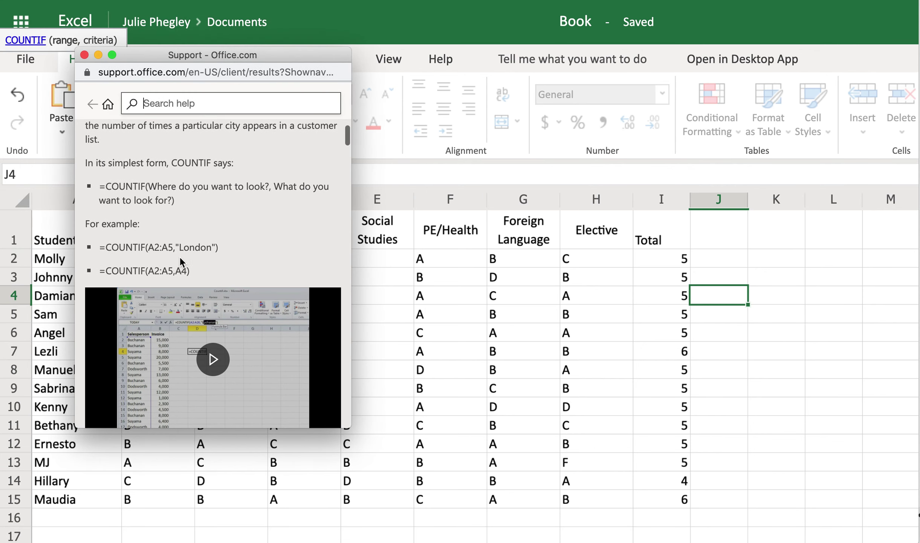
scroll(180, 256, "down", 10)
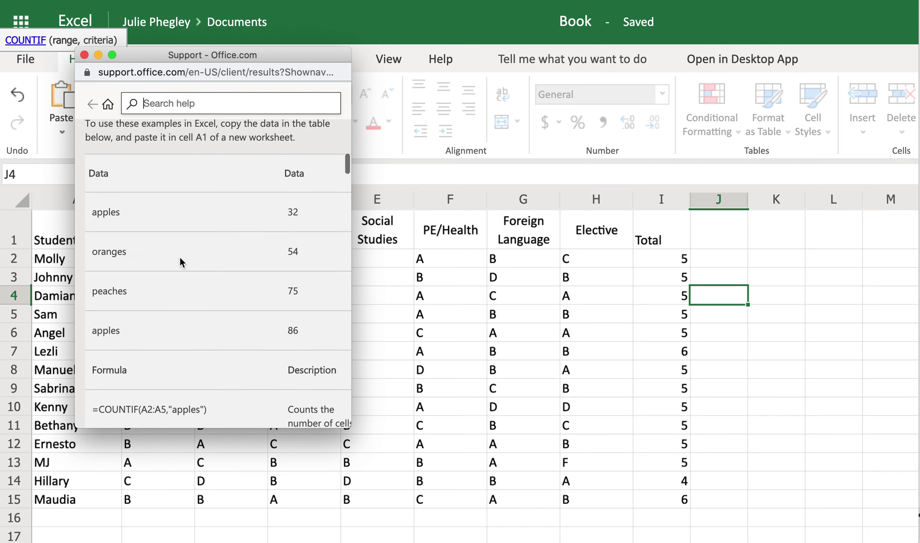
scroll(180, 256, "down", 10)
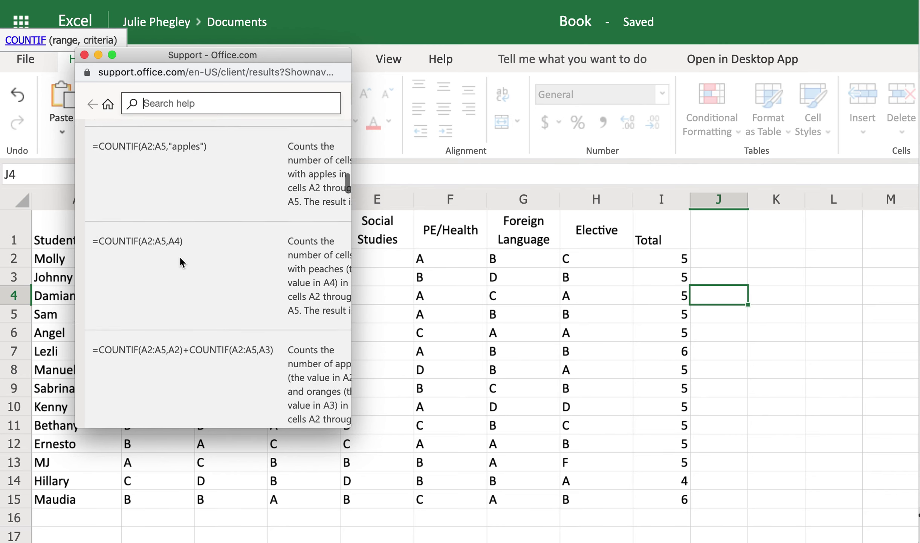
left_click(84, 55)
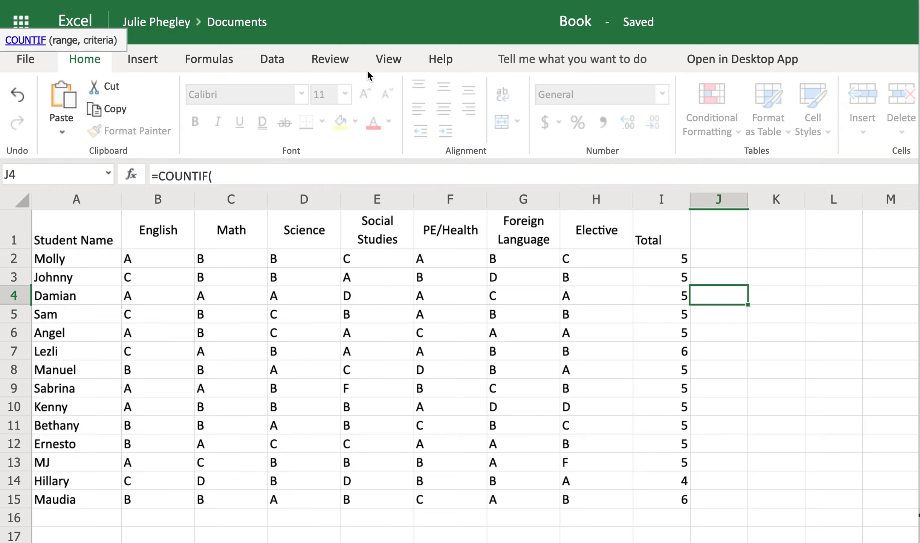